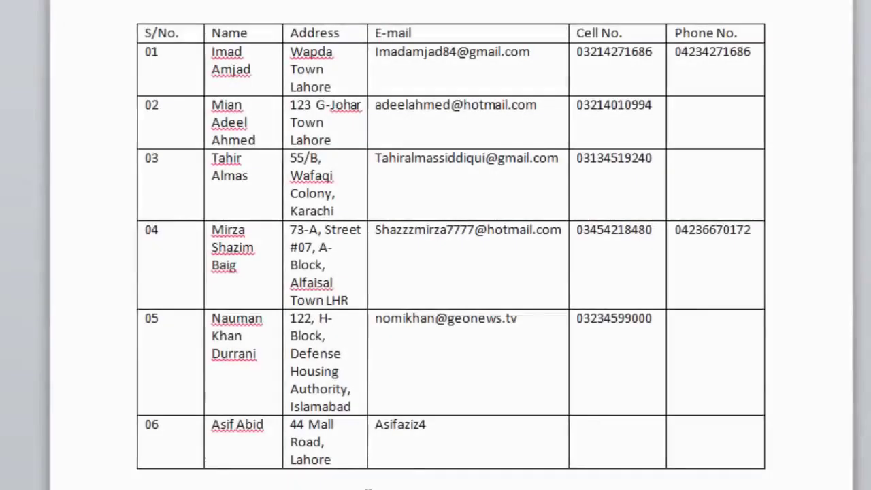
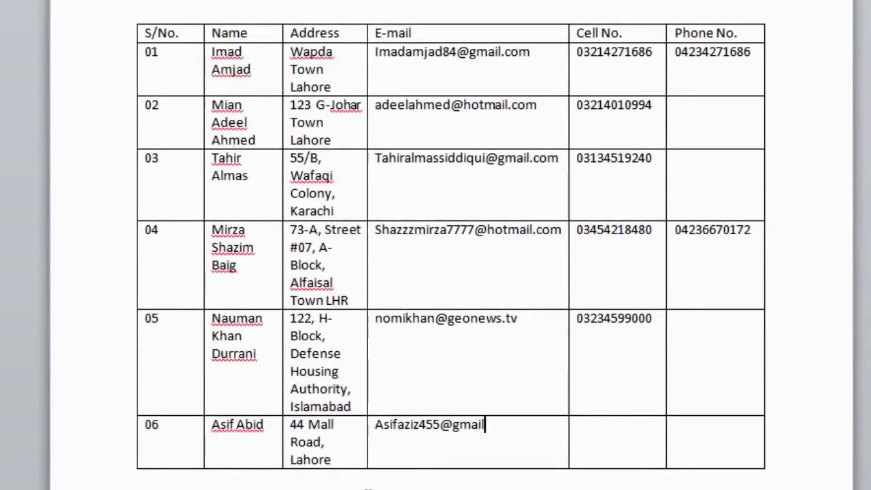
Complete row 06's e-mail address and enter the student's cell number.
key("Tab")
type("033145")
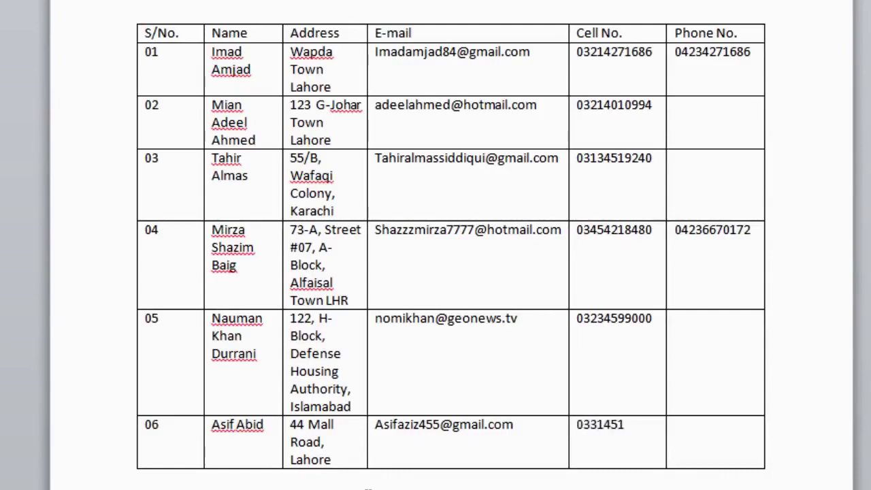
type("20")
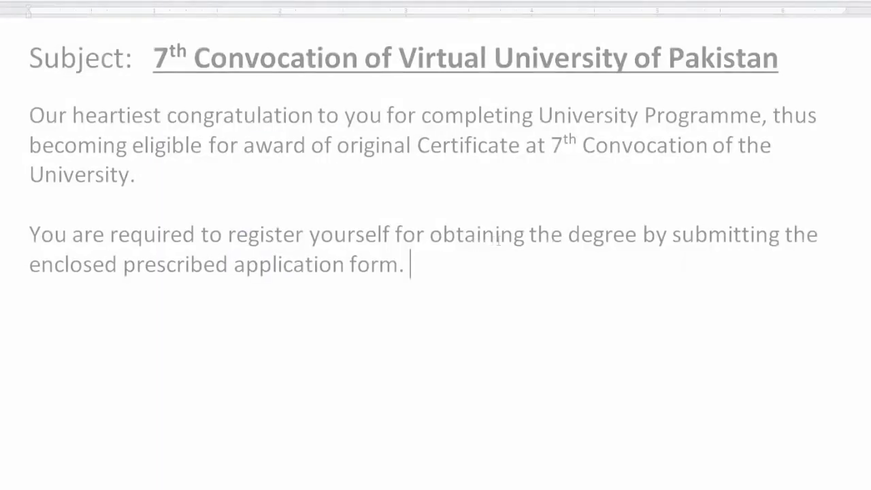
Finish the convocation-details sentence, then add 'Wish you all the best for bright future.' and 'Yours sincerely'.
type("The e")
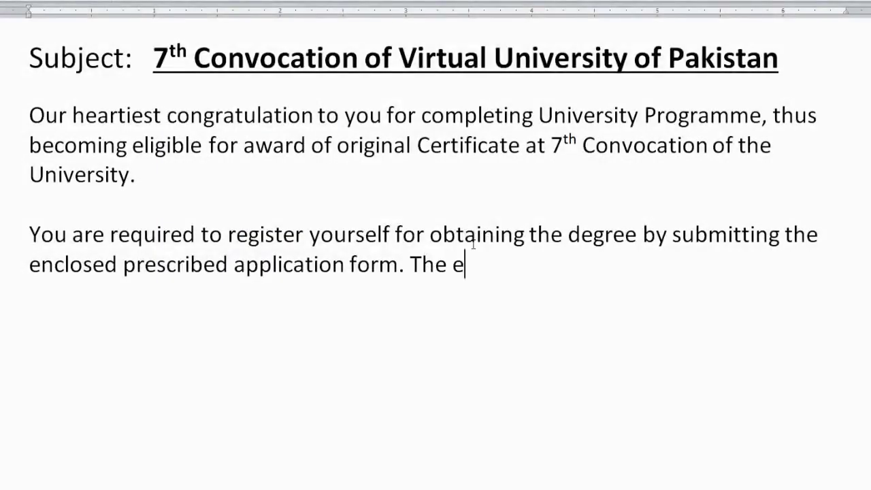
type("xact date of convocation")
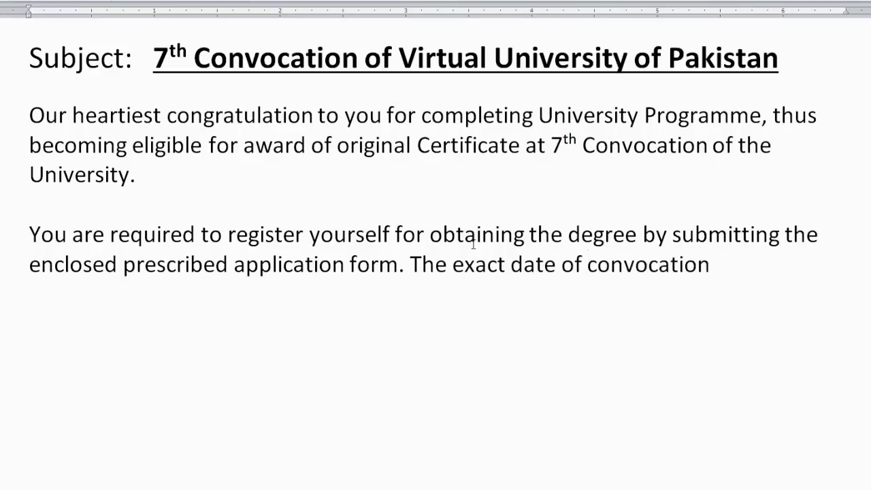
type(" and other details")
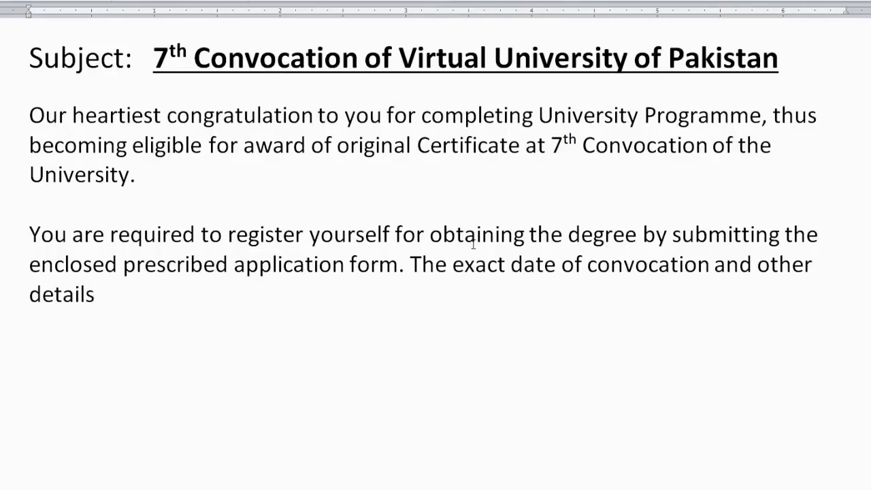
type(" in this regard will be co")
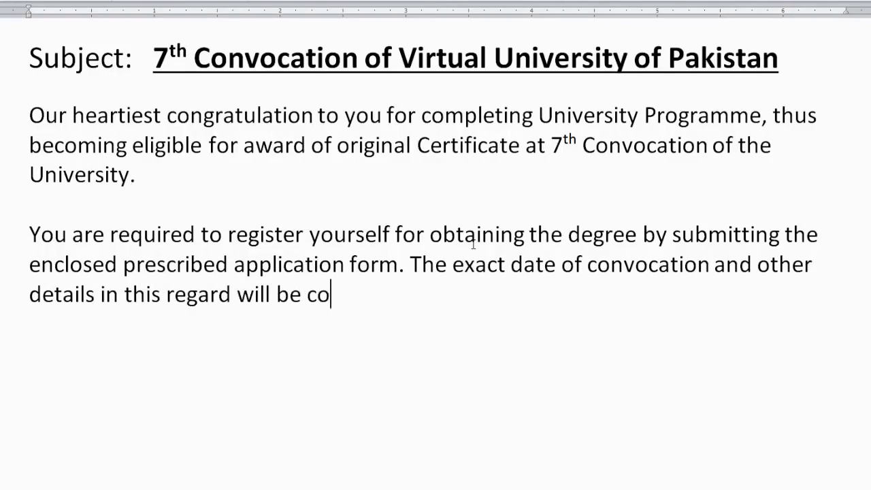
type("mmunicated to you shortly.")
key("Return")
key("Return")
type("Wish you all the best for b")
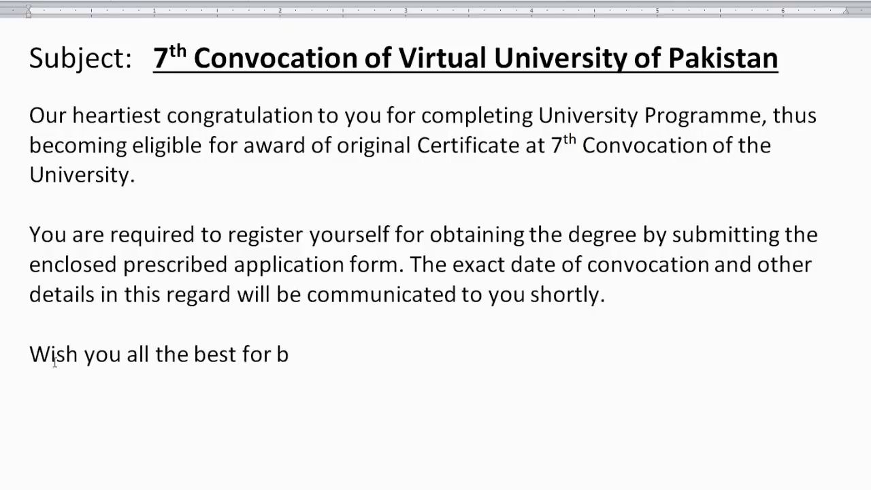
type("right future.")
key("Return")
key("Return")
key("Return")
type("Yours")
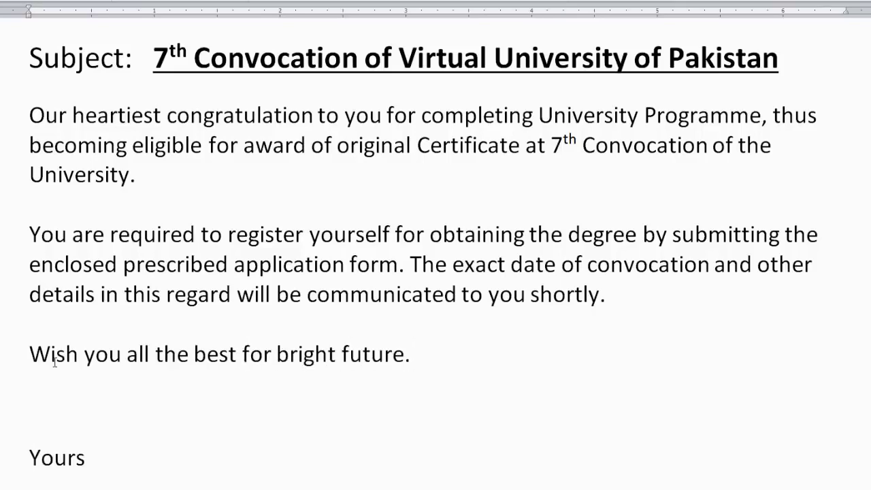
type(" sincerely")
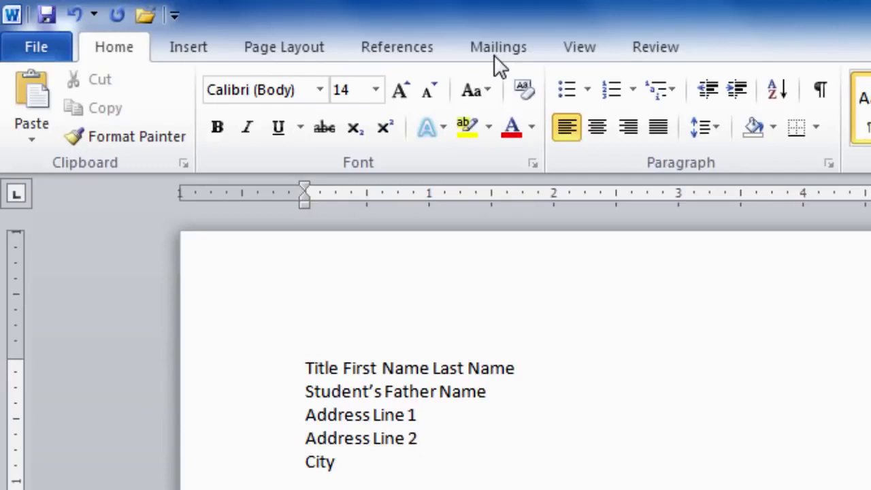
Show the Start Mail Merge list on the Mailings tab.
left_click(494, 55)
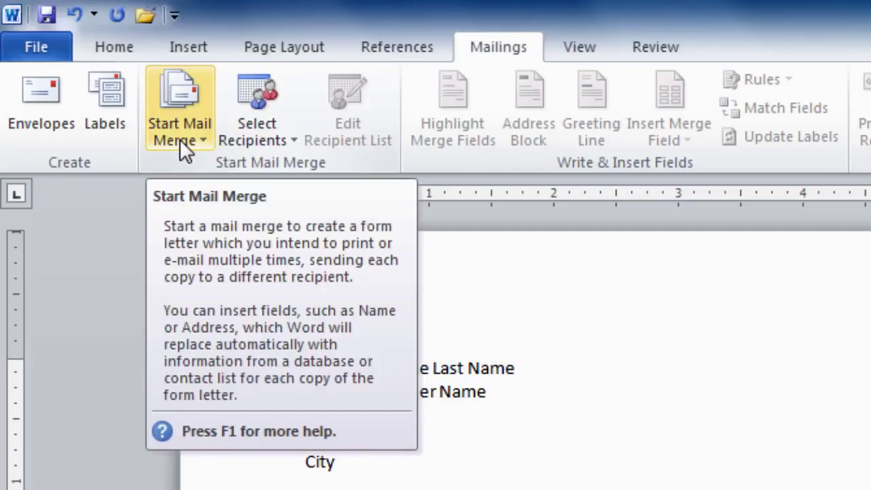
left_click(180, 136)
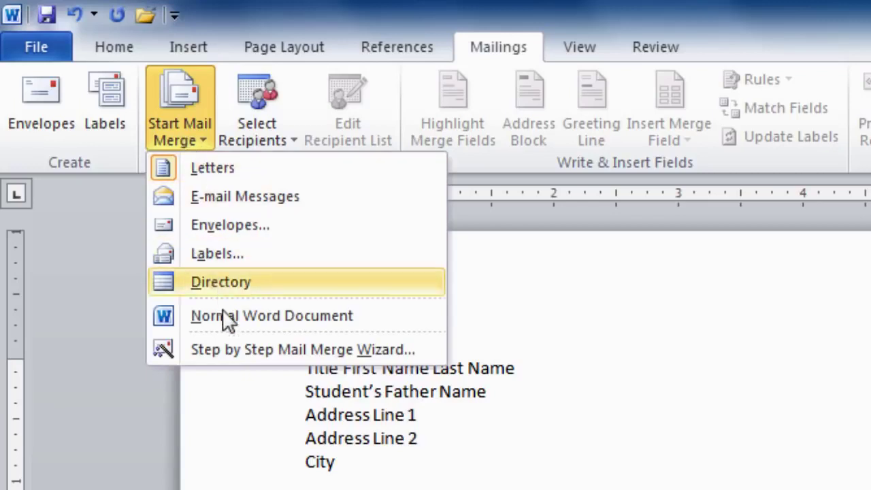
Launch the Step by Step Mail Merge Wizard and advance to the starting-document step.
left_click(253, 351)
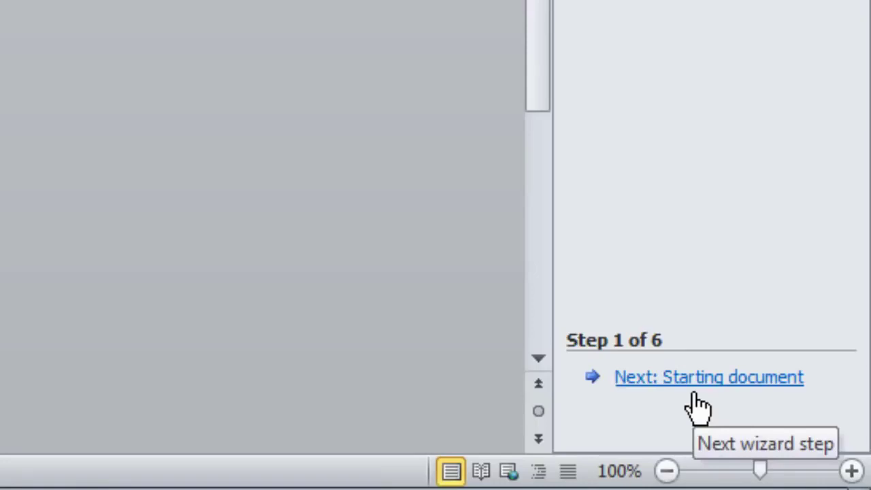
left_click(698, 393)
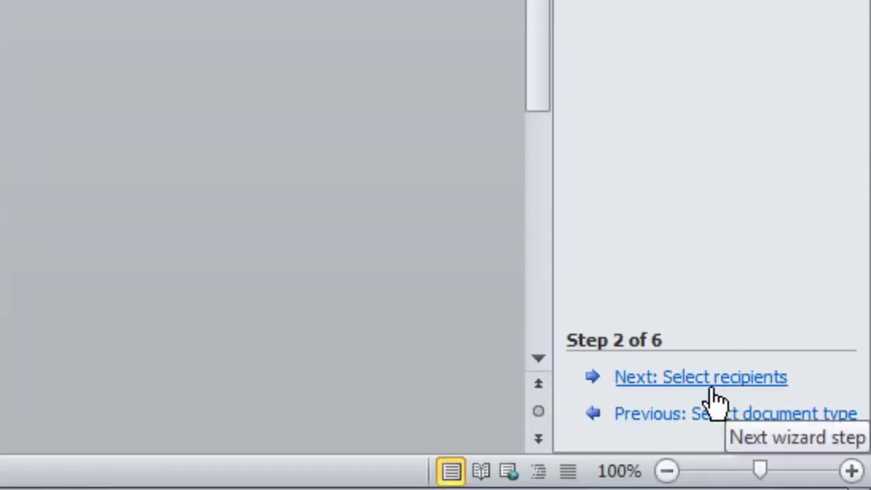
Advance the wizard to the Select recipients step.
left_click(733, 385)
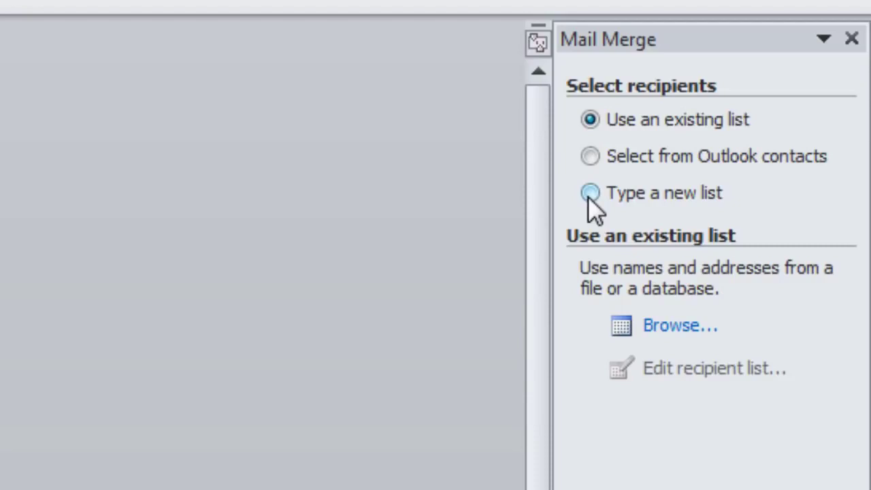
Choose 'Type a new list' as the recipient source.
left_click(589, 194)
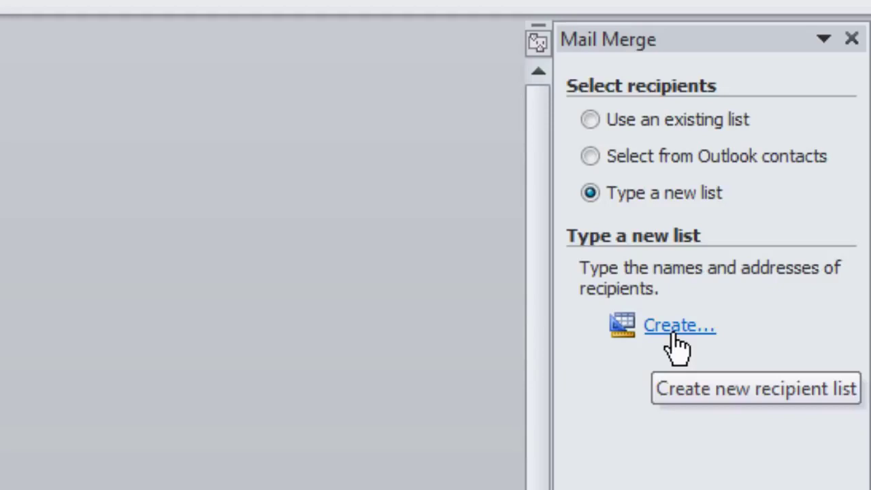
Create a new address list and scroll across to review its default columns through E-mail Address.
left_click(671, 333)
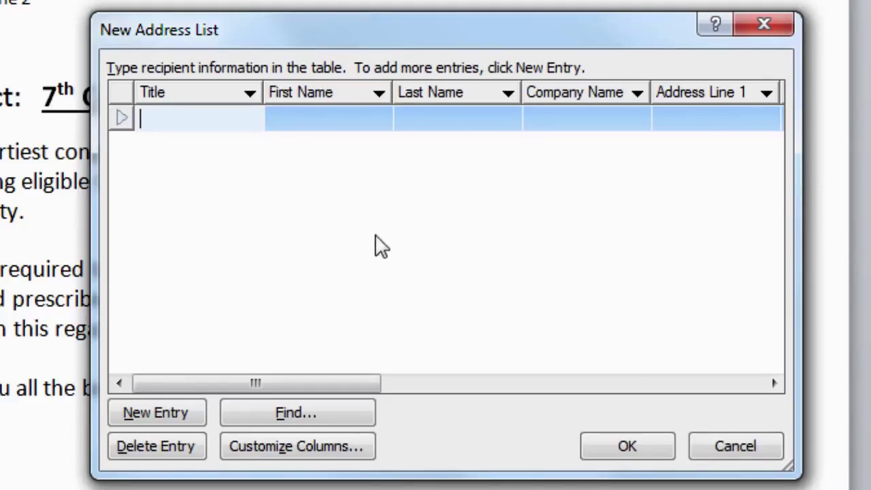
left_click_drag(246, 384, 590, 389)
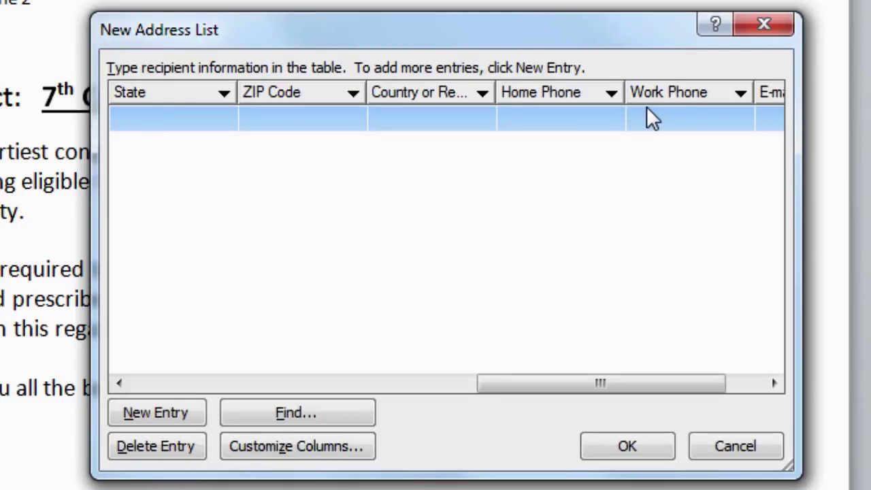
left_click_drag(565, 384, 637, 386)
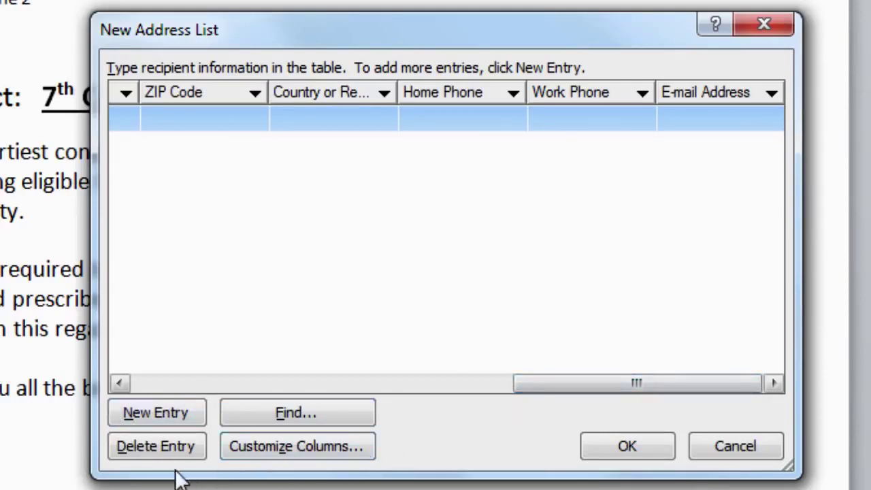
Delete the E-mail Address, Work Phone, Home Phone and Country or Region fields from the address list.
left_click(301, 449)
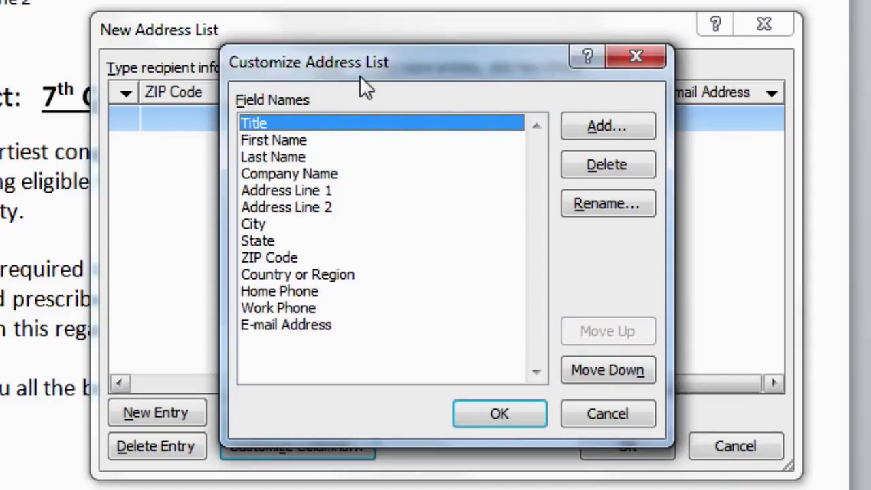
left_click(312, 325)
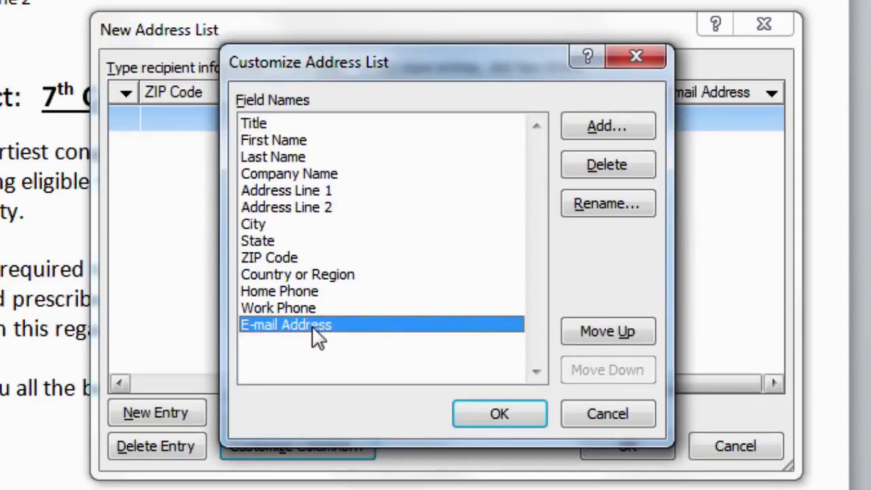
left_click(610, 164)
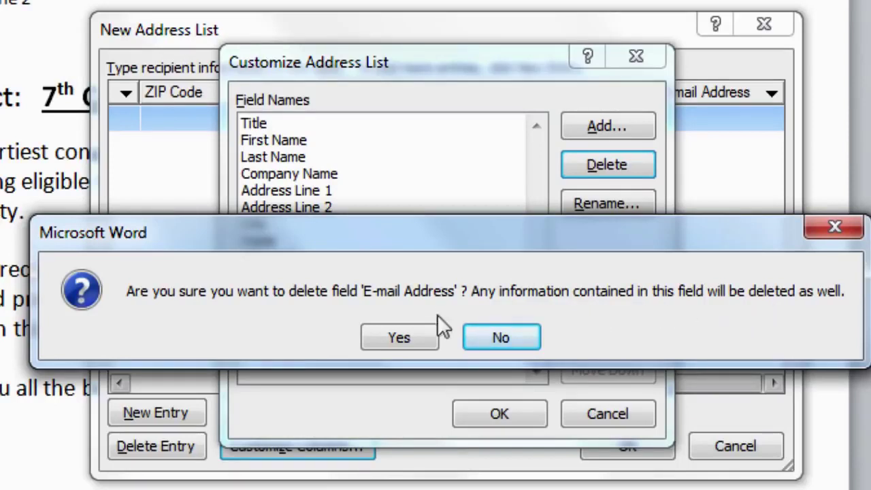
left_click(402, 338)
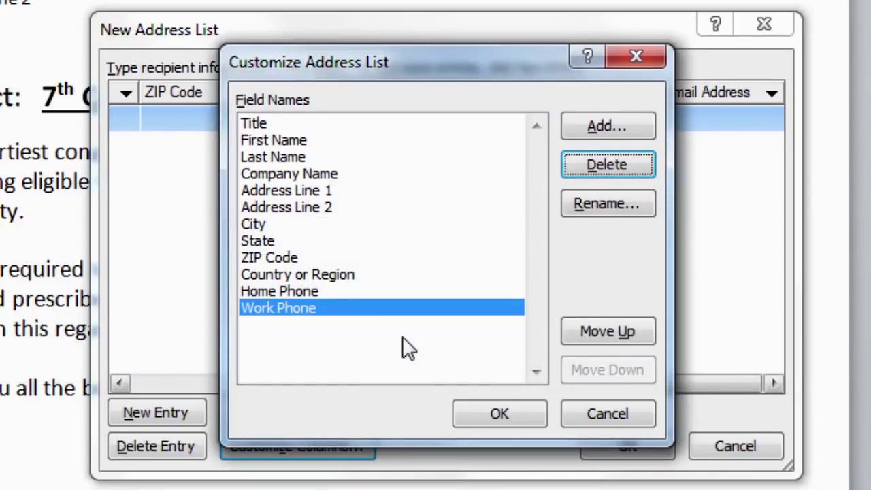
left_click(606, 165)
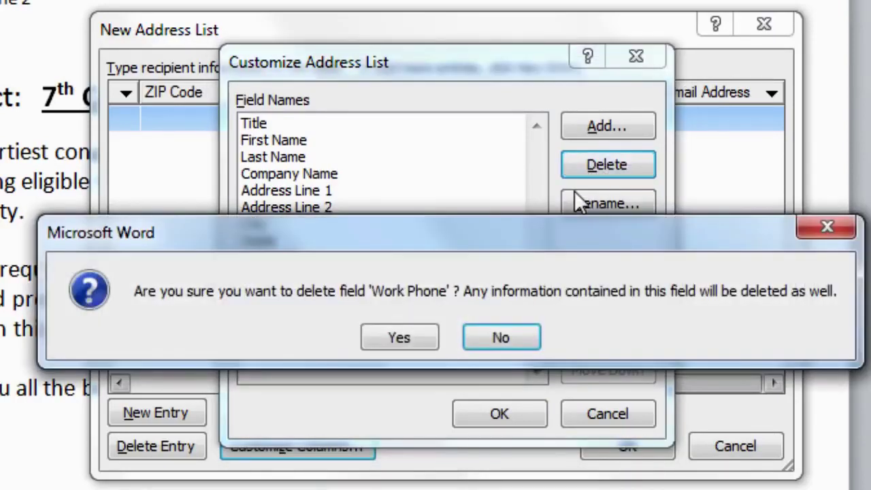
left_click(408, 338)
left_click(606, 164)
left_click(410, 341)
left_click(594, 162)
left_click(400, 339)
Delete the ZIP Code, State and Company Name fields, leaving Title through City.
key("Return")
left_click(405, 331)
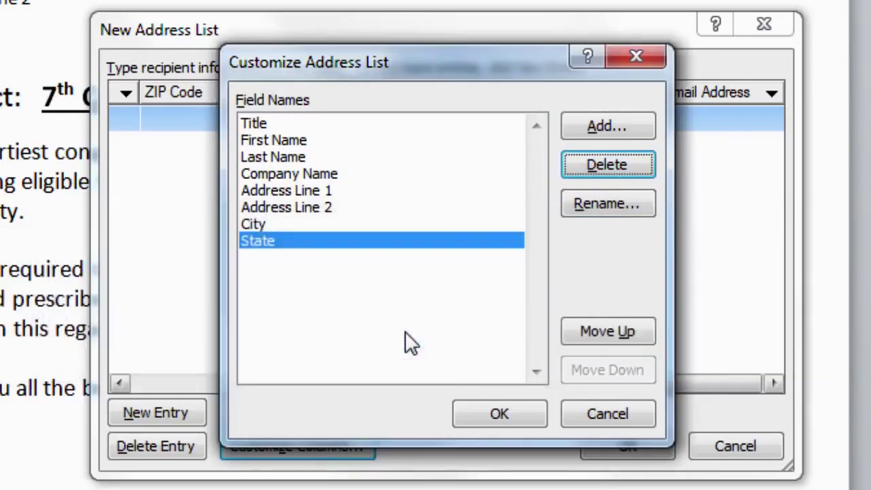
left_click(597, 166)
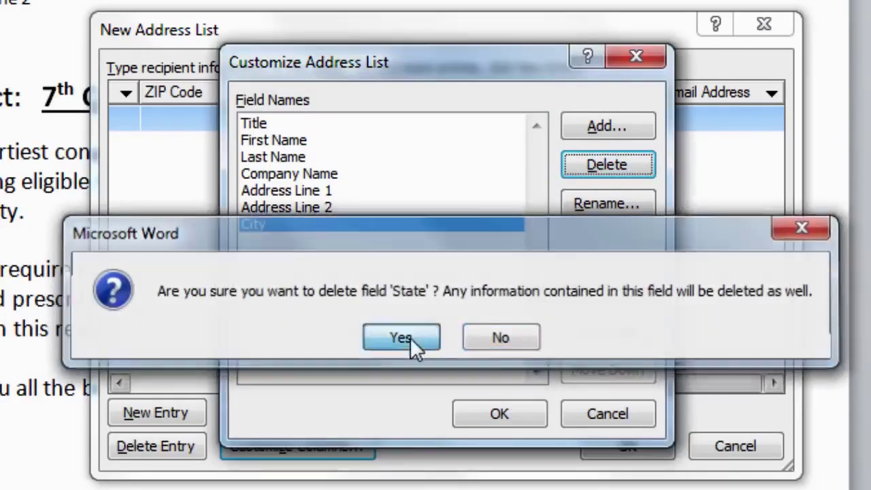
left_click(408, 336)
left_click(317, 176)
left_click(597, 166)
left_click(411, 331)
left_click(326, 249)
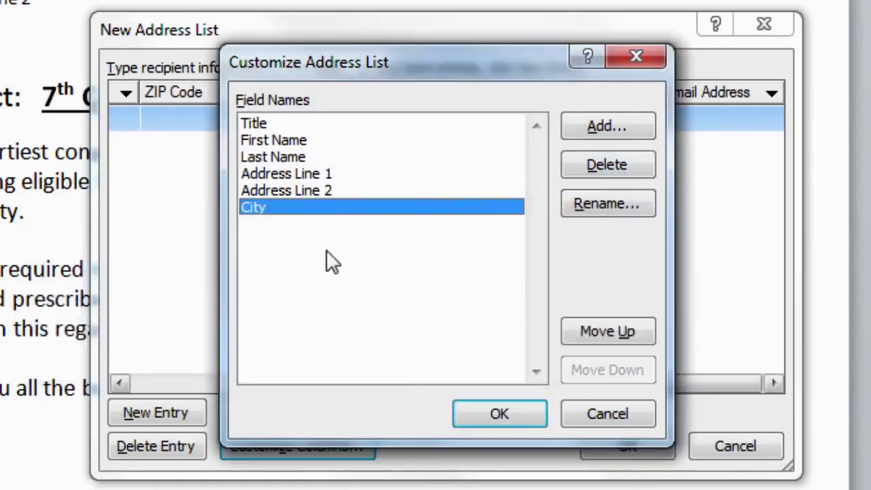
left_click(612, 133)
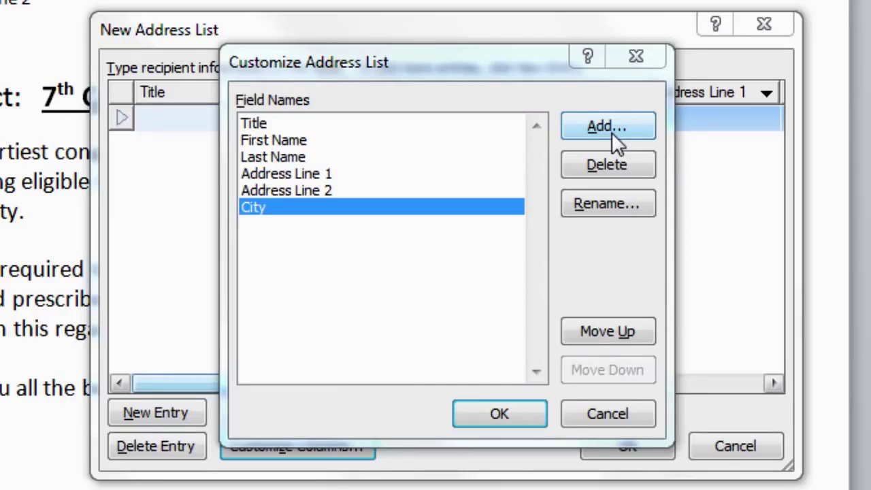
Add a Father's Name field and move it up three places, above Address Line 1.
left_click(611, 132)
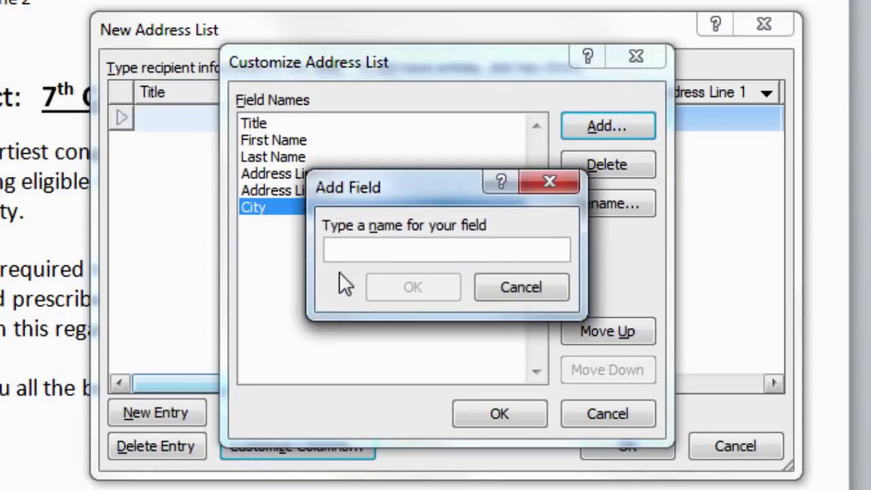
type("Father's Name")
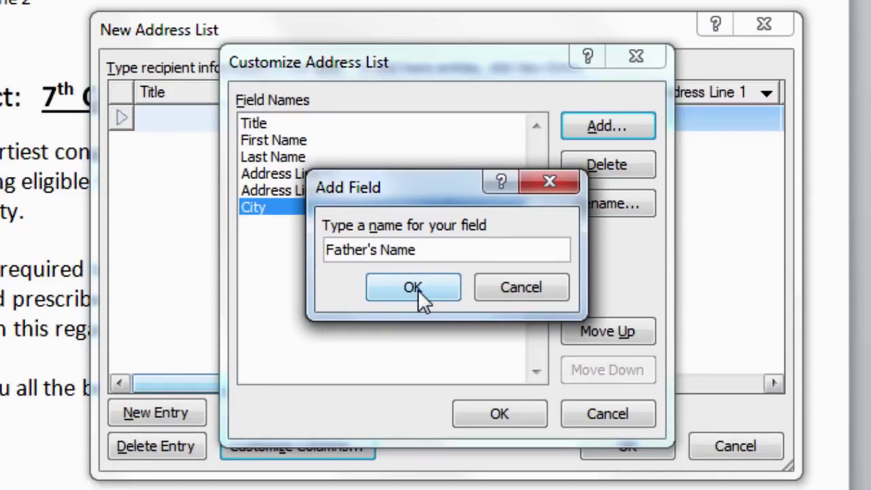
left_click(416, 288)
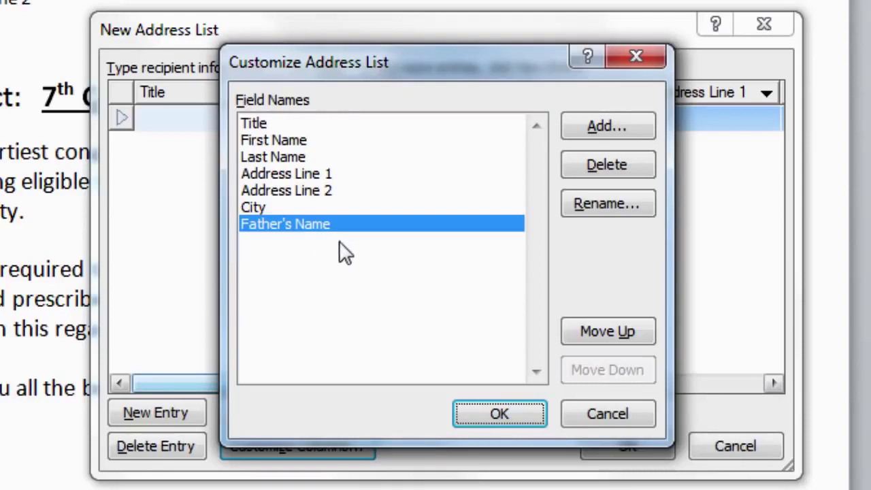
left_click(610, 341)
left_click(610, 342)
left_click(610, 342)
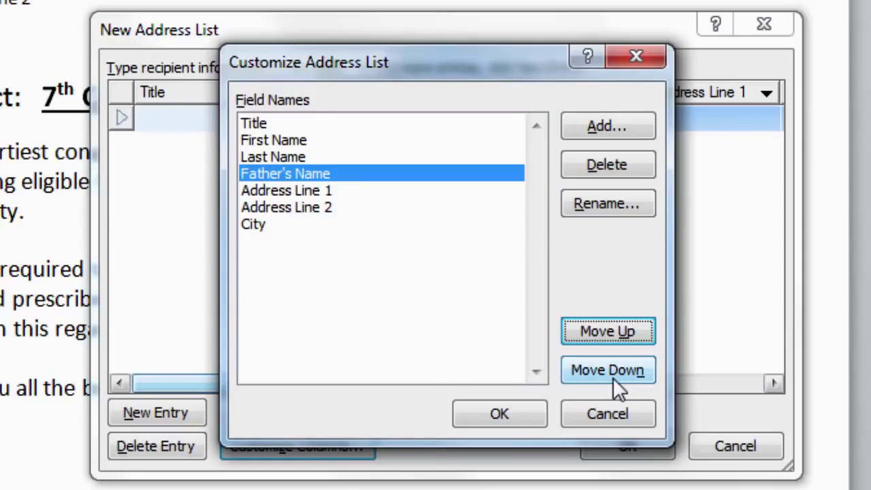
Apply the field changes and scroll the recipient table to check the Father's Name column.
left_click(513, 415)
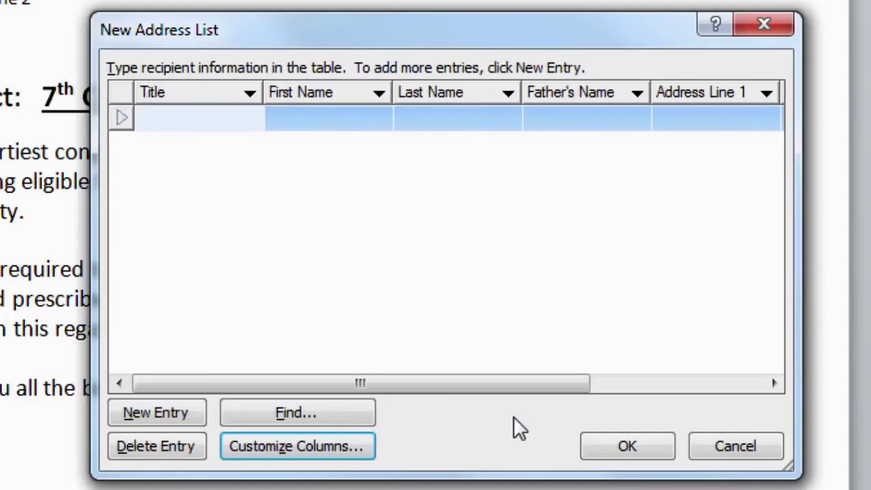
left_click(470, 382)
left_click_drag(470, 381, 660, 381)
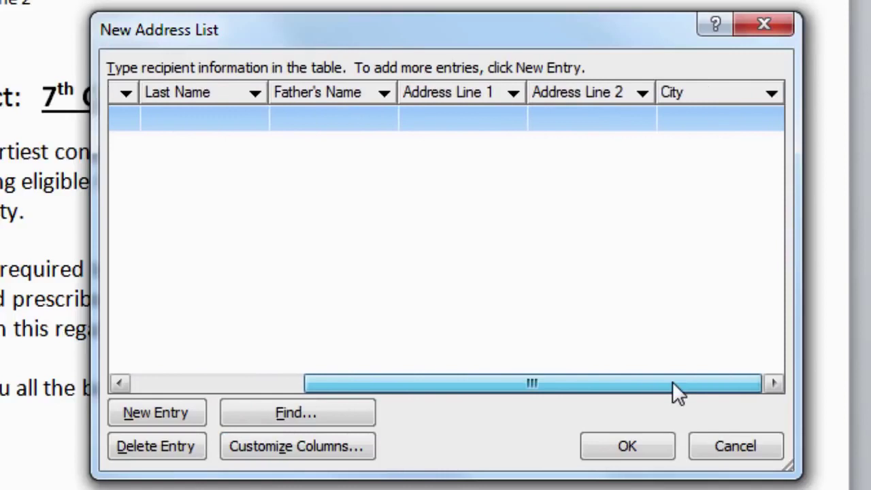
left_click_drag(670, 382, 454, 381)
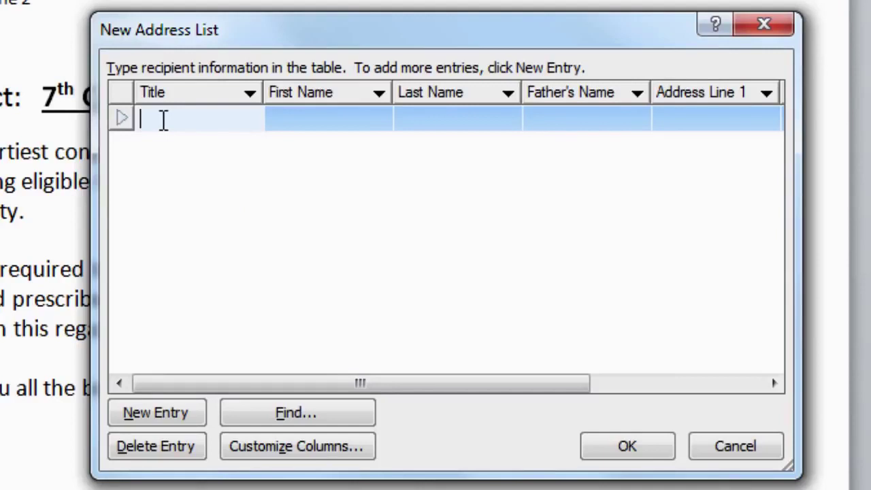
Enter title Mr and the student's first and last name in the first recipient row.
type("Mr.")
double_click(164, 119)
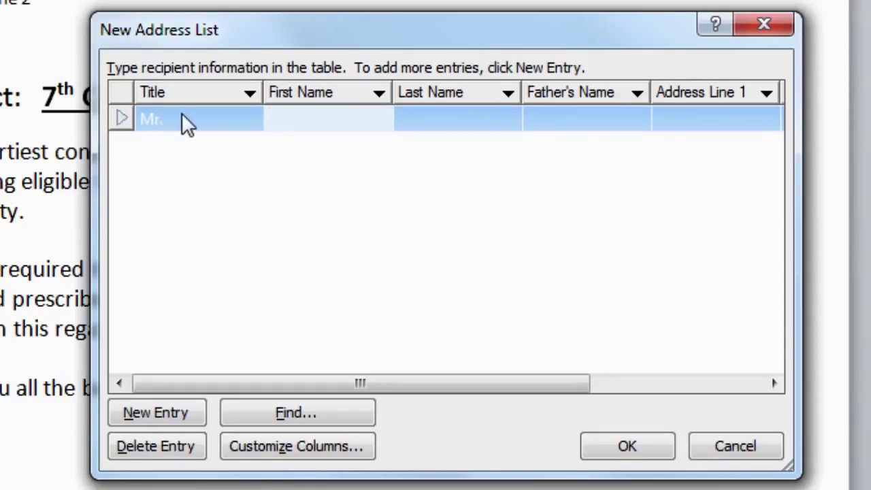
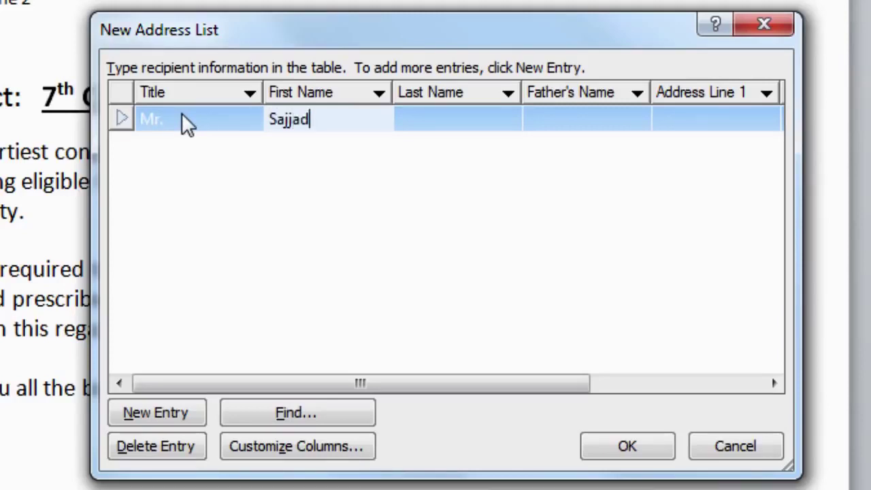
key("Tab")
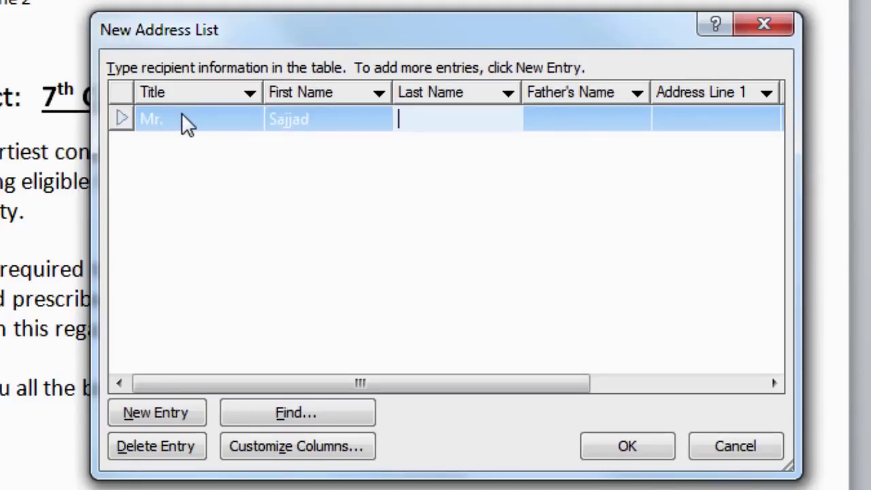
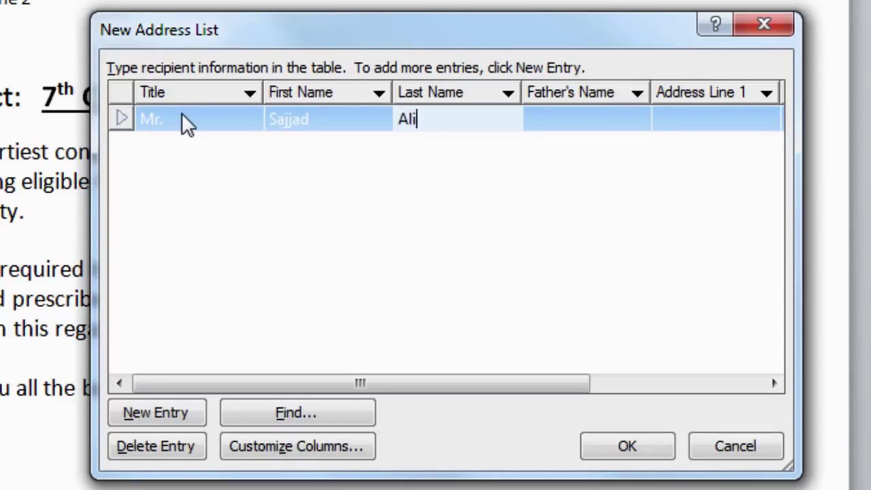
key("Tab")
Fill in the father's name, both address lines and the city for the first recipient.
key("Tab")
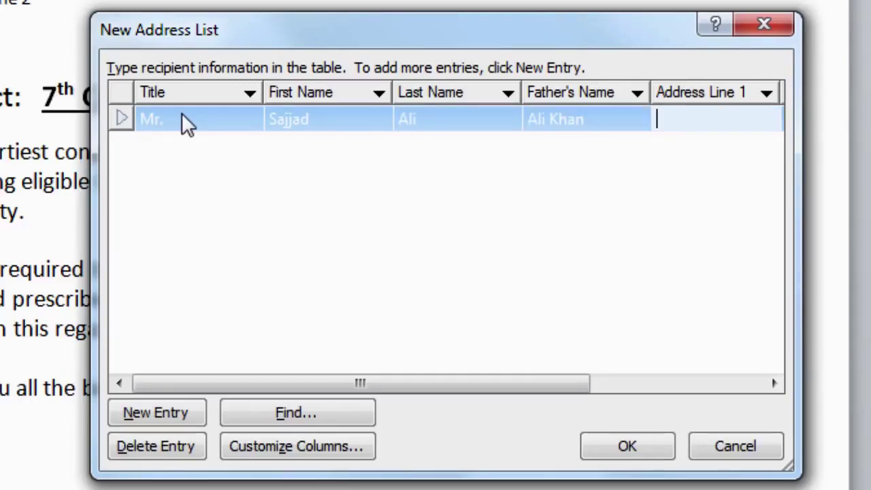
key("Tab")
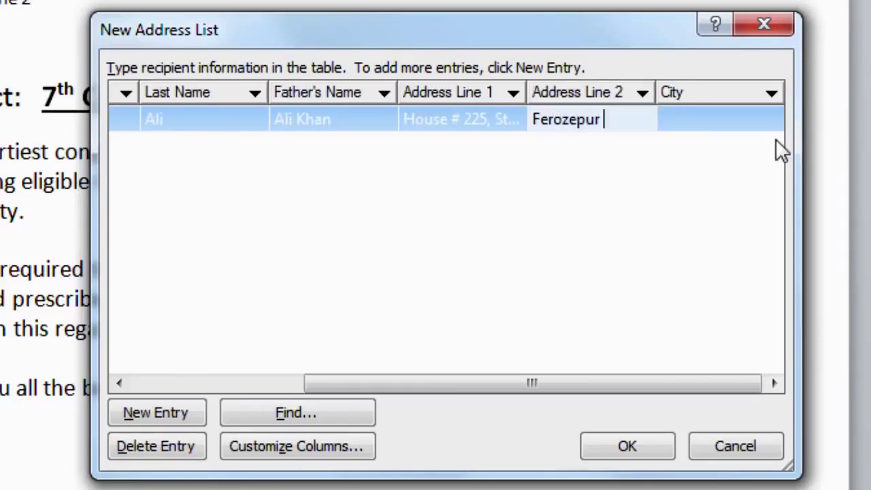
key("Tab")
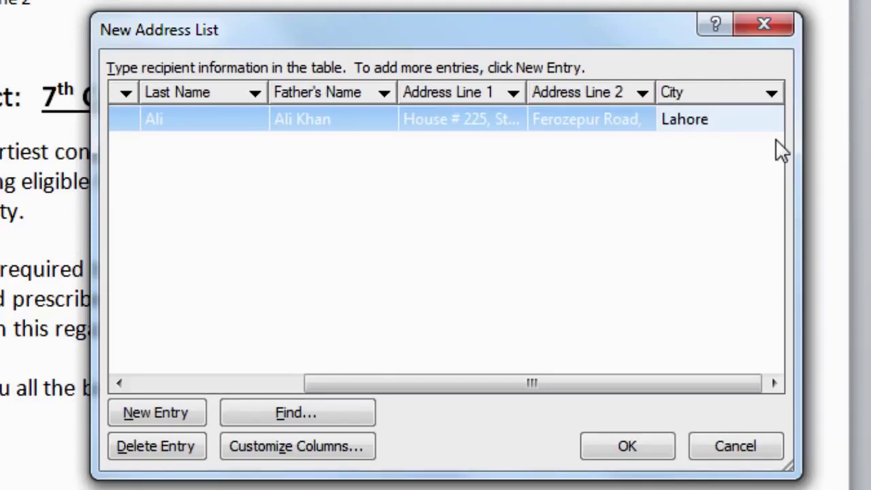
key("shift+Tab")
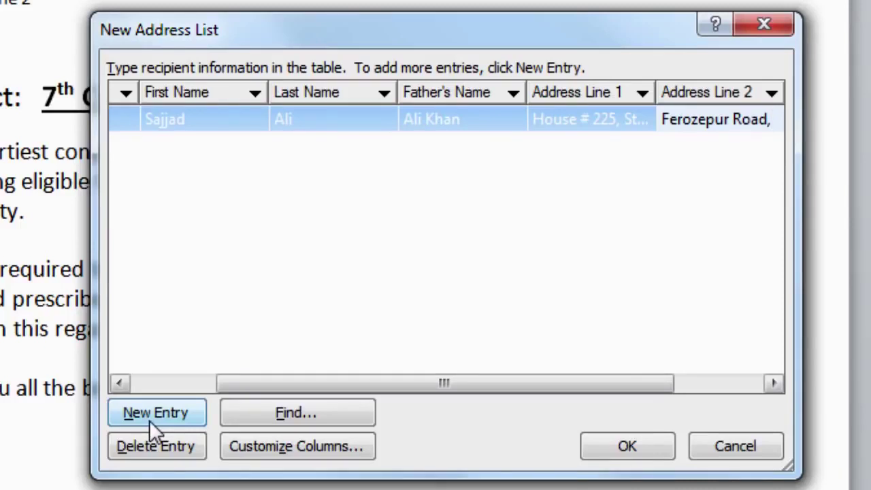
Add a new recipient entry with title Miss and the student's first name, then finish the list.
left_click(149, 420)
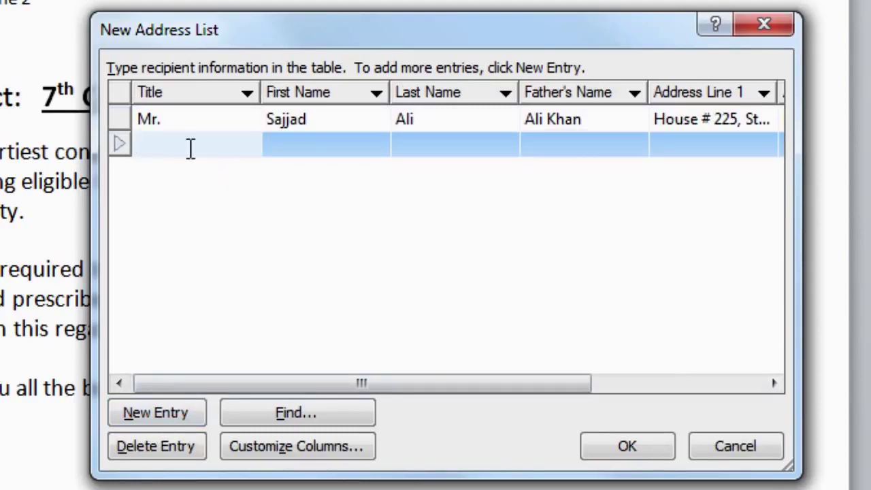
type("Miss")
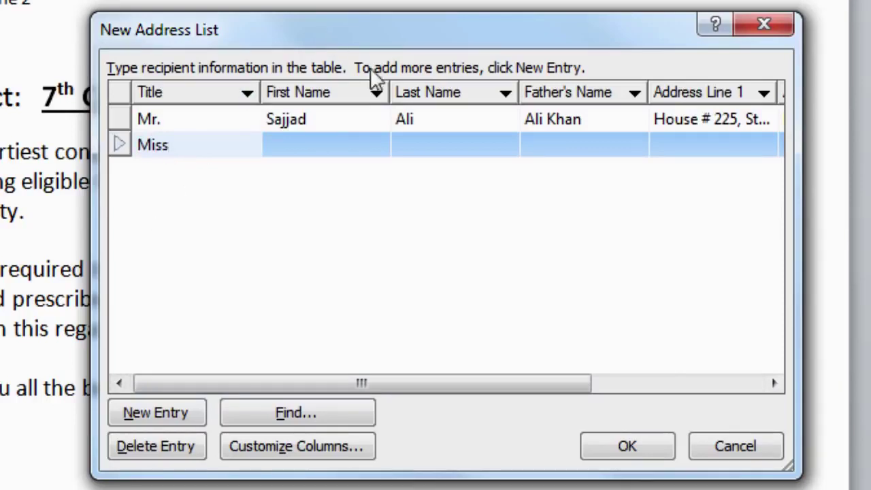
left_click(305, 144)
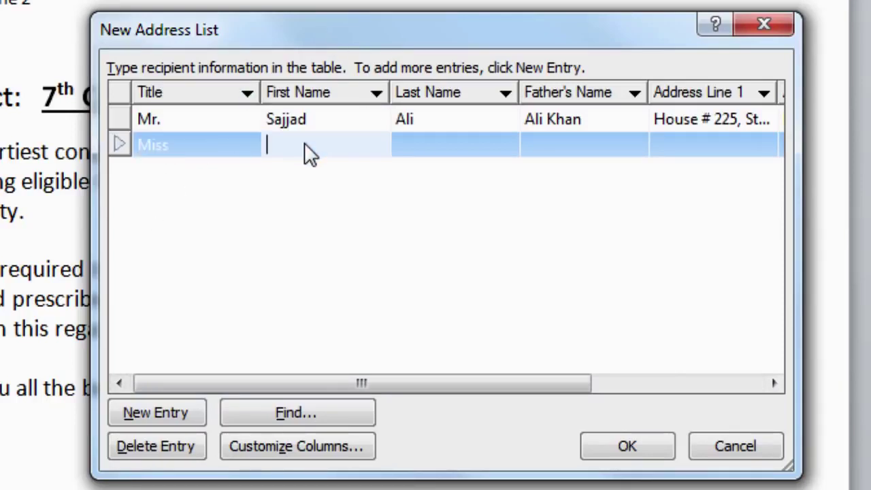
type("Shazia")
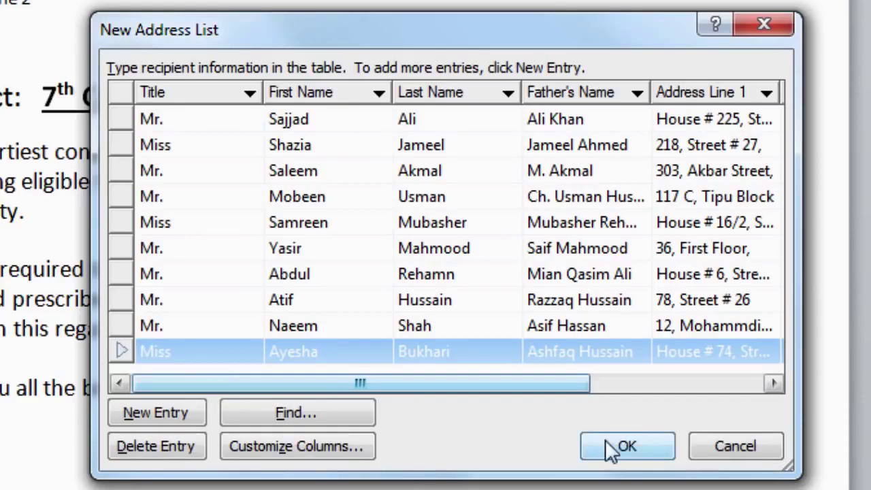
left_click(624, 449)
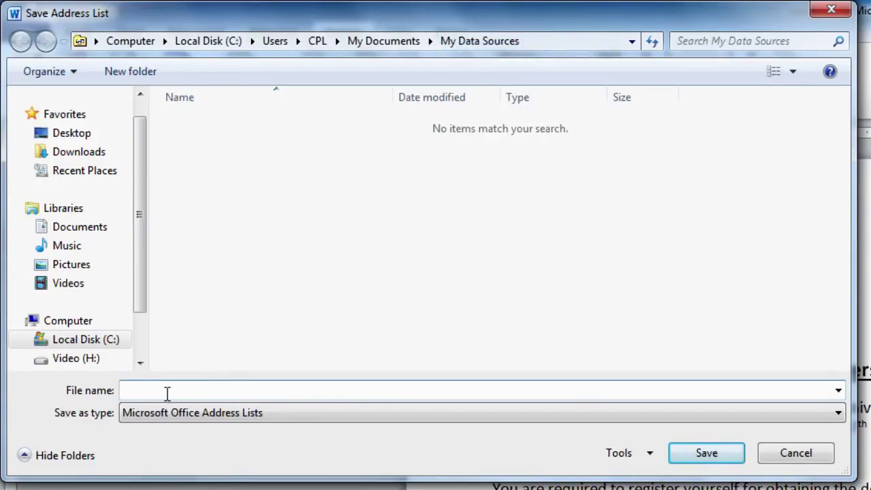
Save the recipient address list as 'Students'.
type("Students")
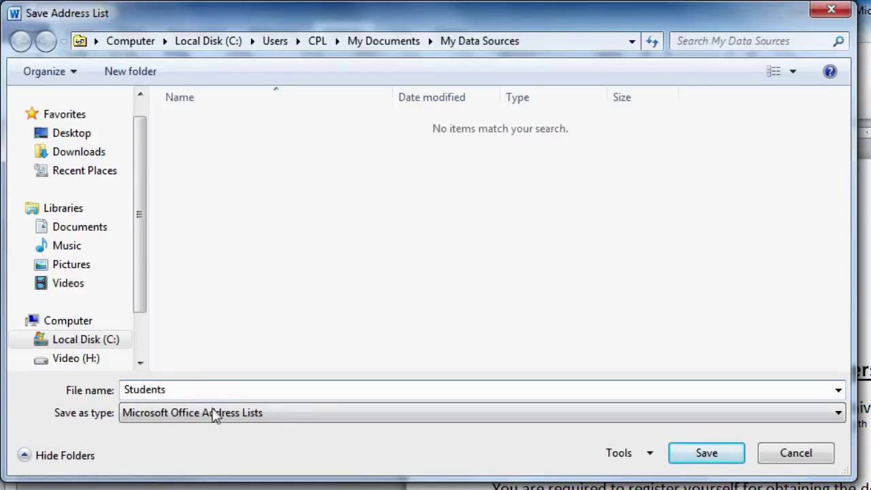
left_click(704, 454)
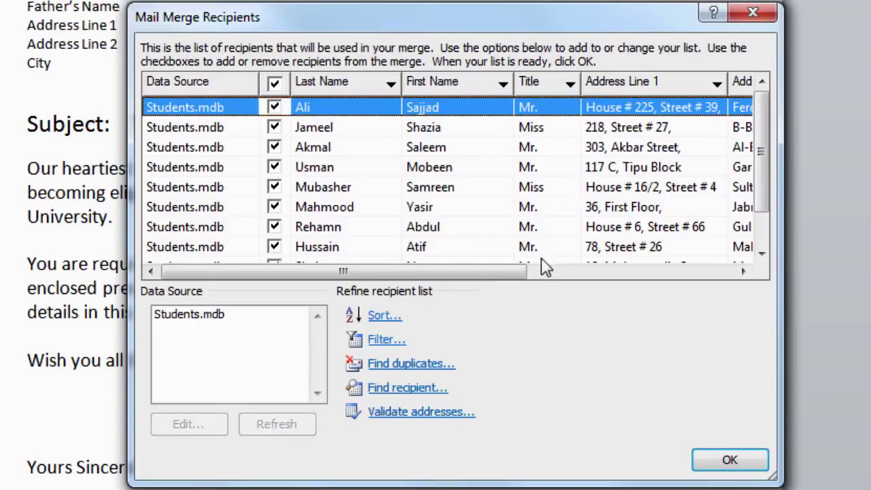
Review all columns of the Students.mdb recipient list and close it.
left_click_drag(519, 272, 743, 272)
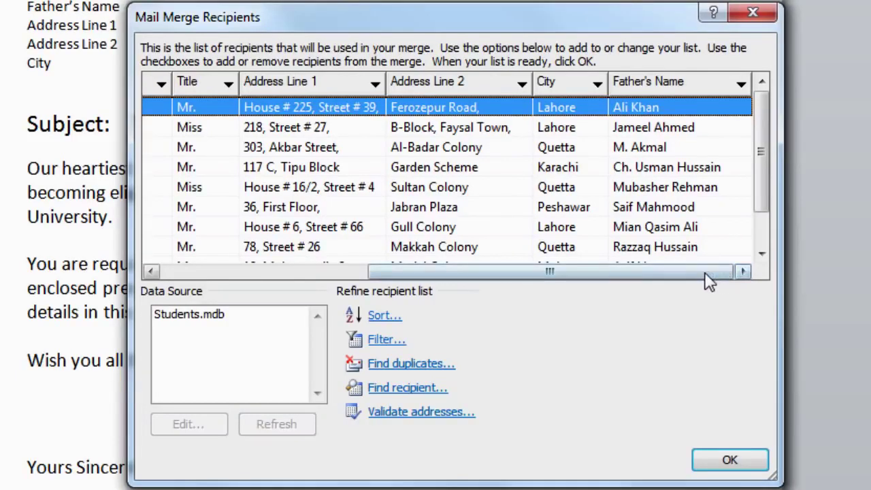
left_click_drag(704, 272, 449, 278)
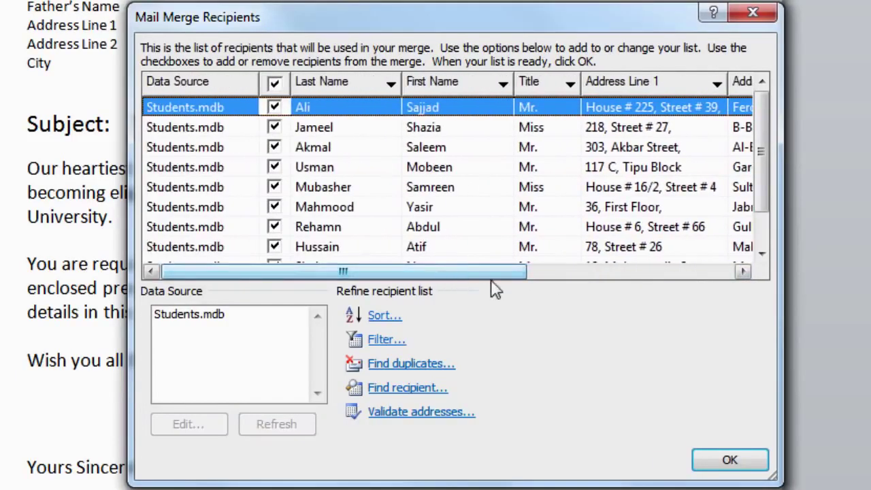
left_click(729, 460)
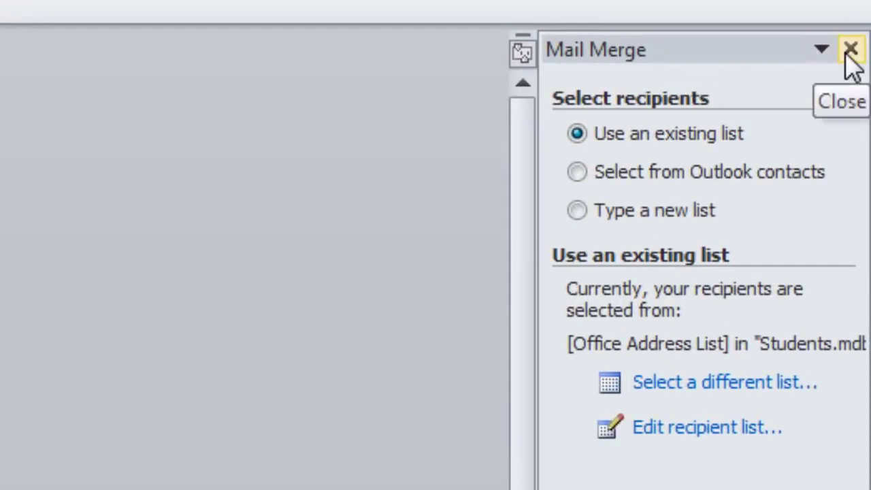
Close the Mail Merge pane and zoom the letter to Page width (219%).
left_click(849, 51)
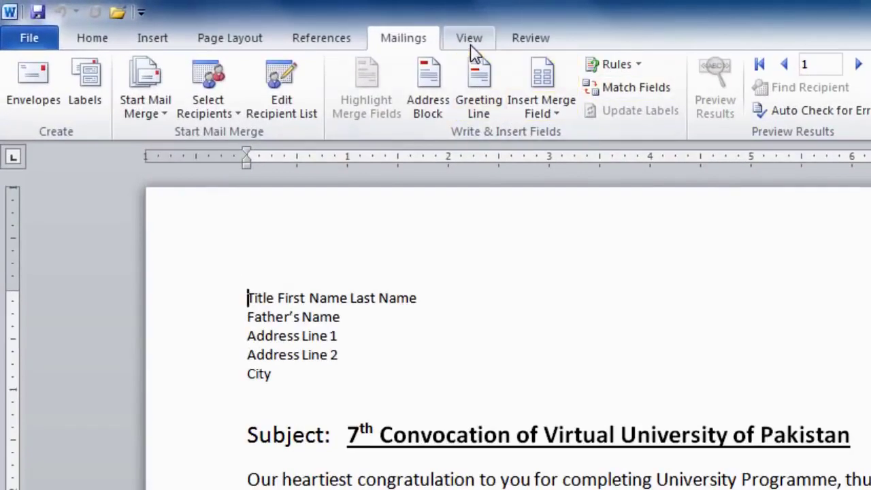
left_click(469, 39)
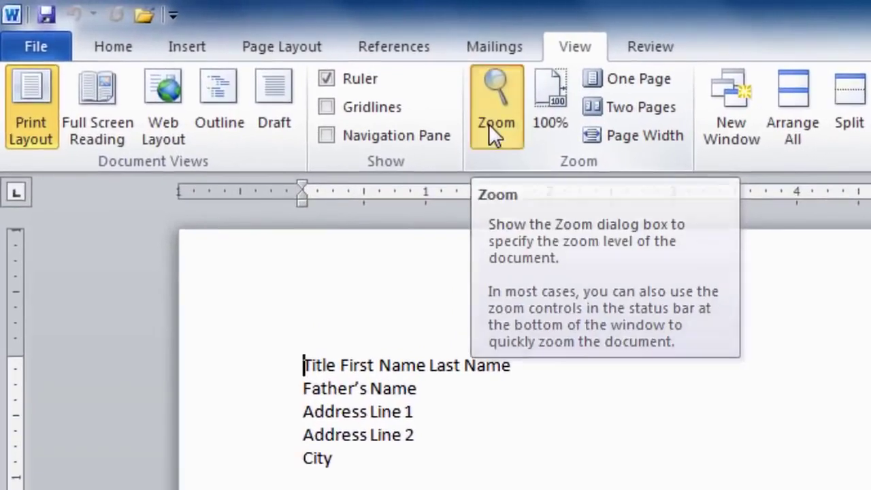
left_click(468, 125)
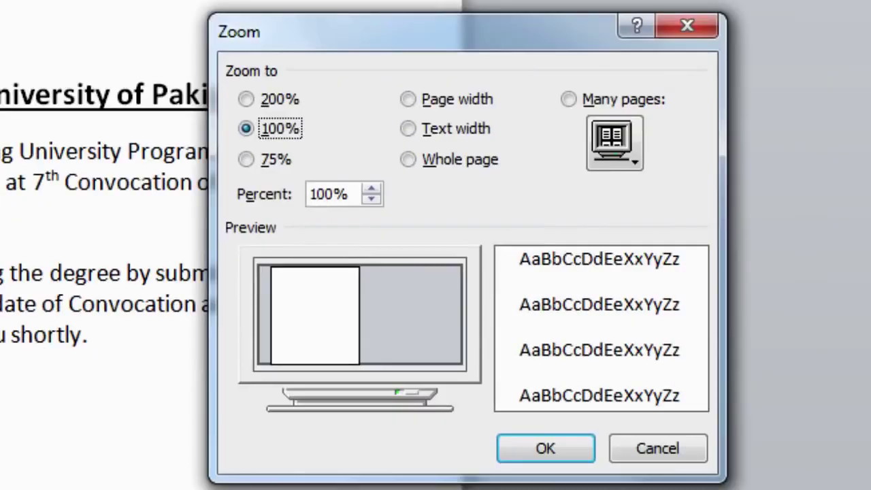
left_click(408, 100)
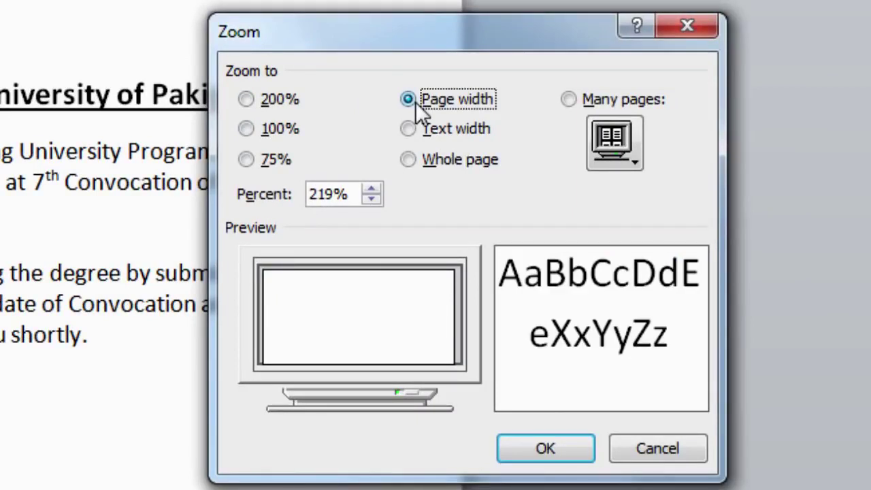
left_click(545, 448)
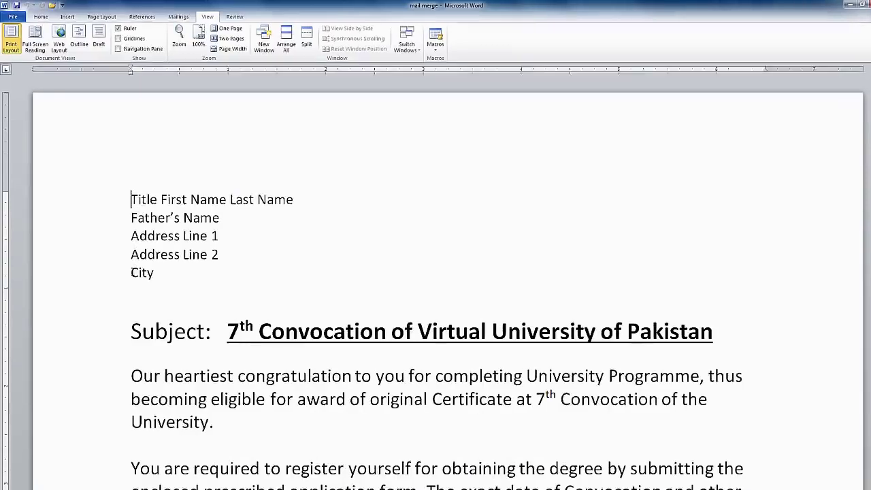
left_click(129, 266)
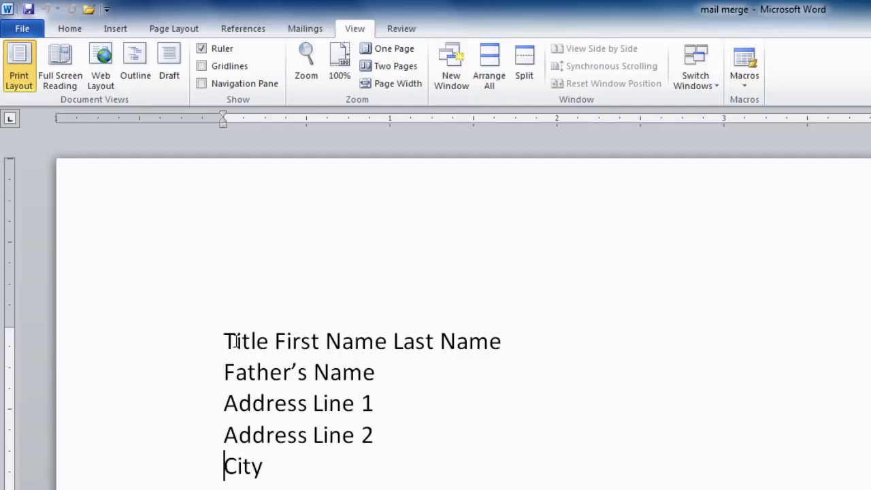
Put the cursor before Title on the first address line and show the Mailings commands.
left_click(225, 336)
left_click(315, 34)
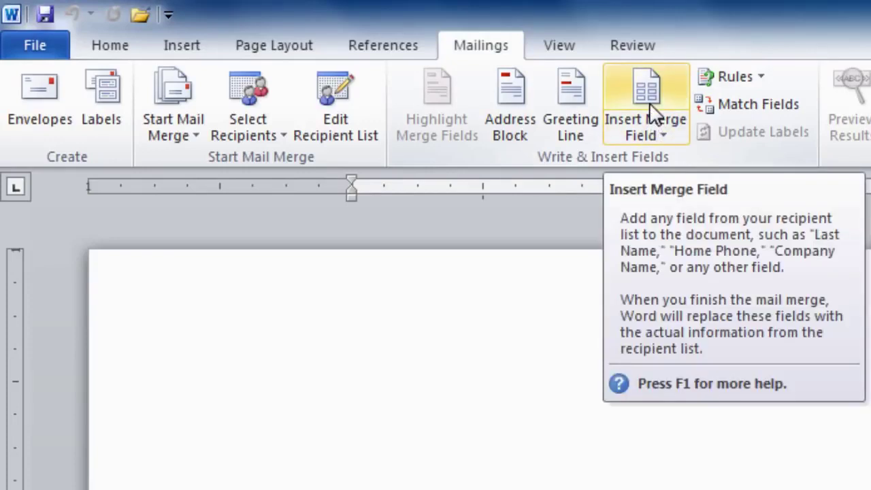
Insert «Title», «First_Name» and «Last_Name» merge fields at the start of the address block.
left_click(646, 92)
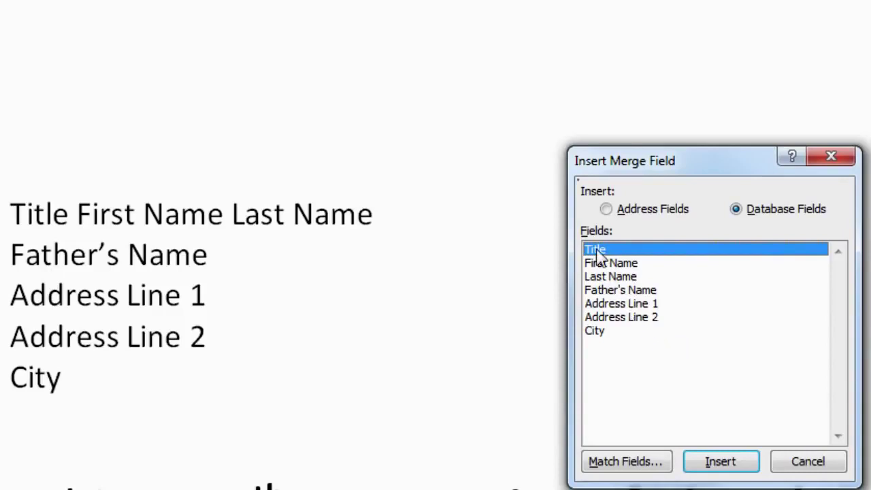
left_click(714, 469)
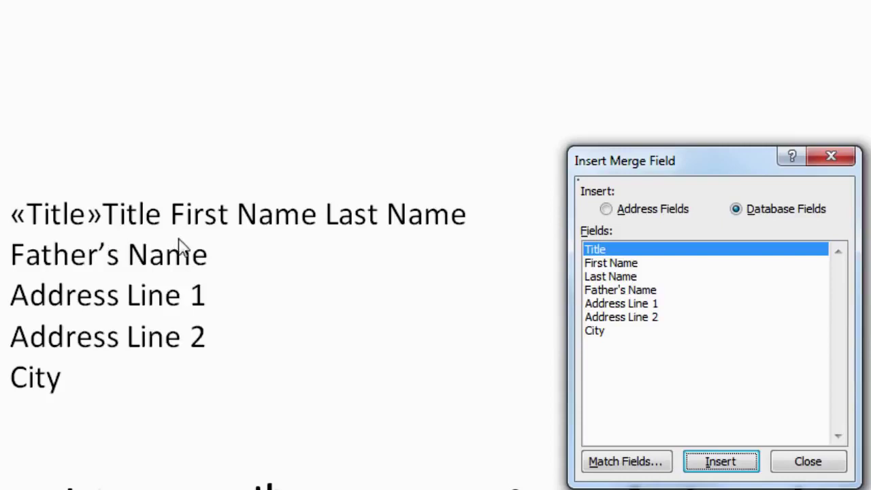
left_click(615, 266)
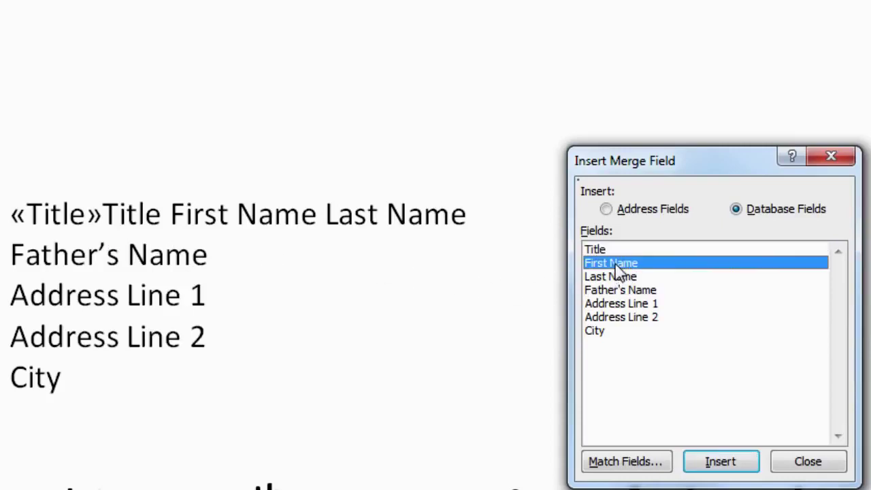
left_click(728, 467)
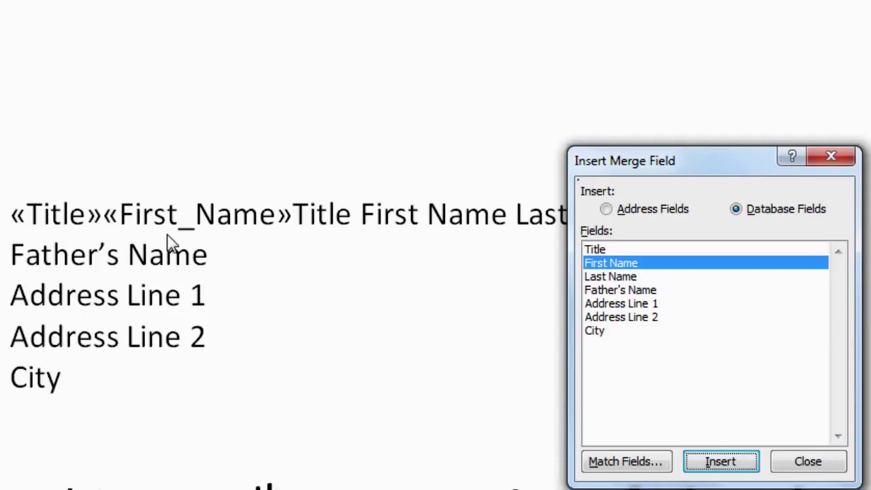
left_click(612, 277)
left_click(740, 469)
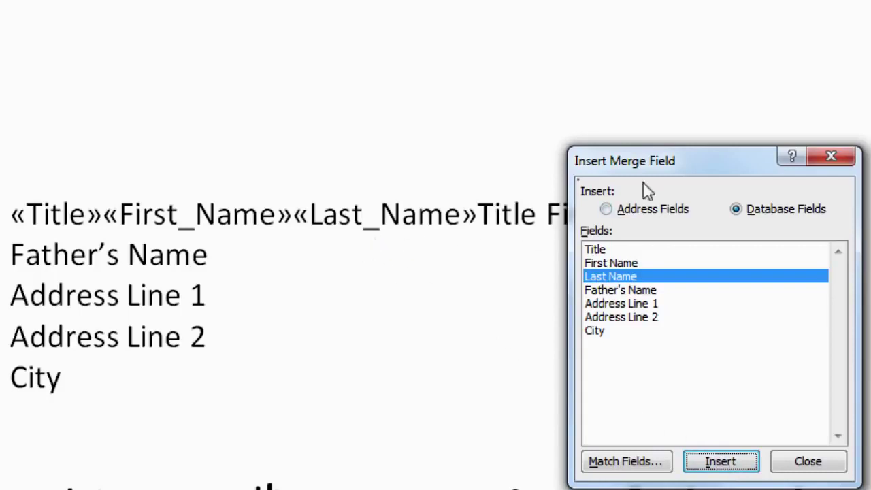
mouse_move(661, 168)
left_mouse_down()
mouse_move(785, 187)
mouse_move(867, 185)
left_mouse_up()
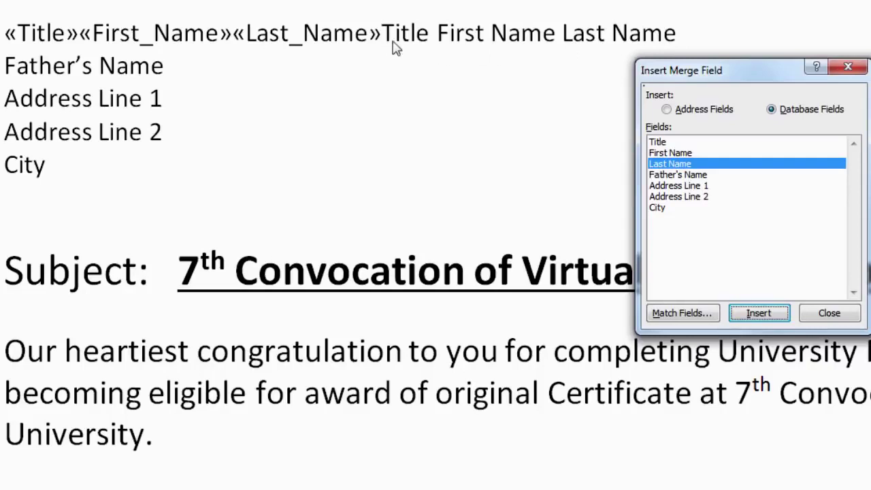
left_click(829, 314)
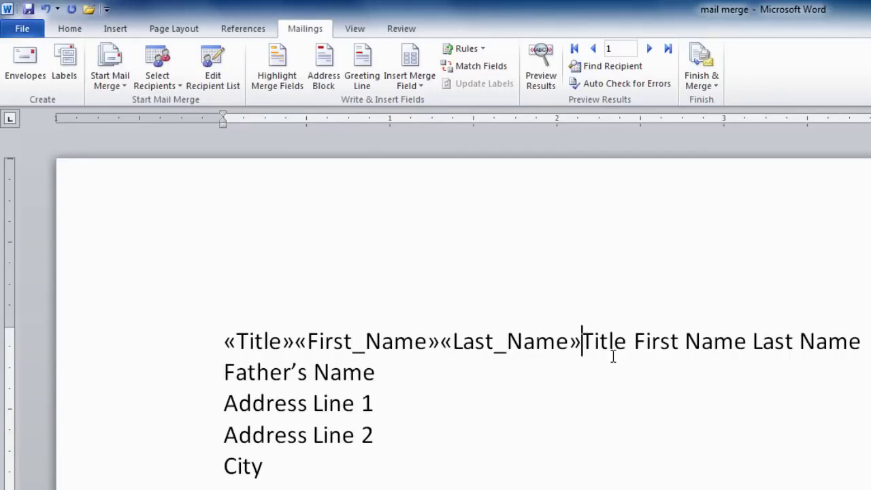
Delete the placeholder name text, space the three fields apart, and reopen Insert Merge Field at Father's Name.
key("Delete")
key("Delete")
key("Delete")
key("Delete")
key("Delete")
key("Delete")
key("Delete")
key("Delete")
key("Delete")
key("Delete")
key("Delete")
key("Delete")
key("Delete")
key("Delete")
key("Delete")
key("Delete")
key("Delete")
key("Delete")
key("Delete")
key("Delete")
key("Delete")
key("Delete")
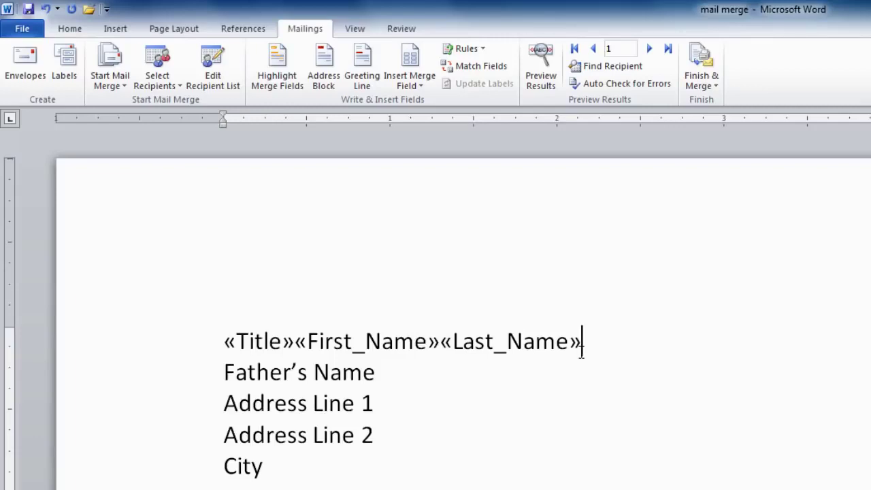
key("Left")
key("Left")
key("Left")
key("Left")
key("Left")
key("Left")
key("Left")
key("Left")
key("Left")
key("Left")
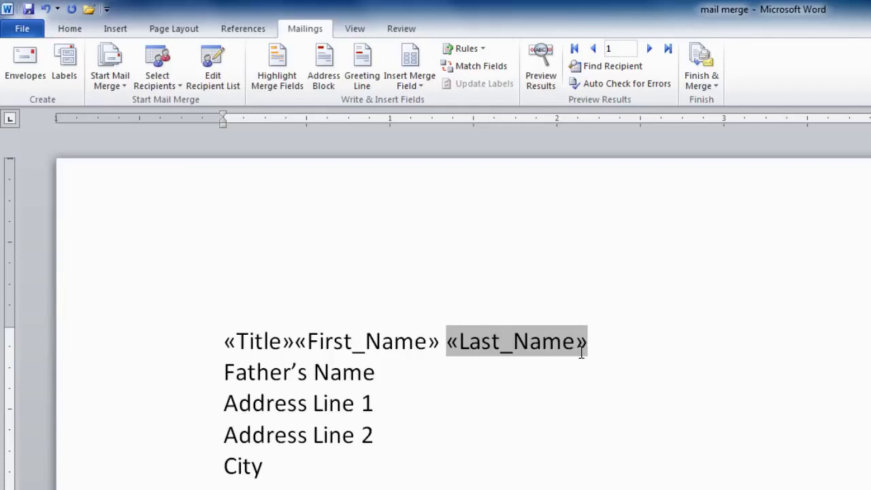
key("Left")
key("Left")
key("Left")
key("Left")
key("Left")
key("Left")
key("Left")
key("Left")
key("Left")
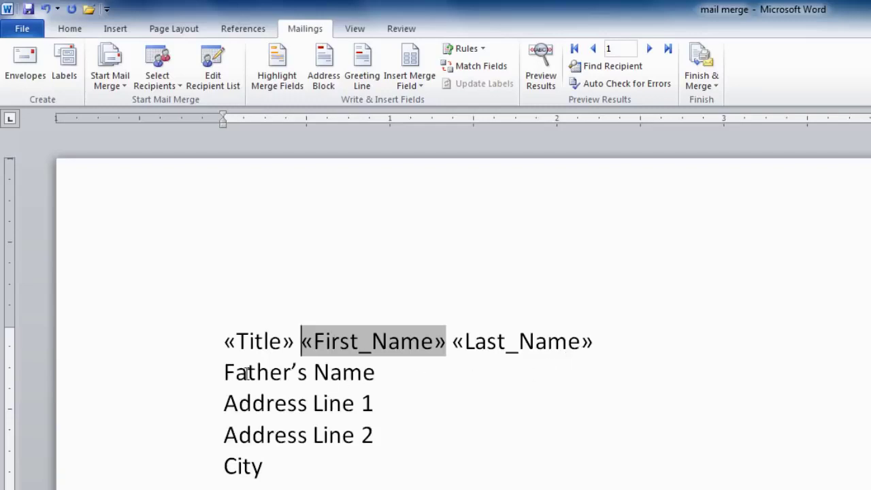
left_click(223, 373)
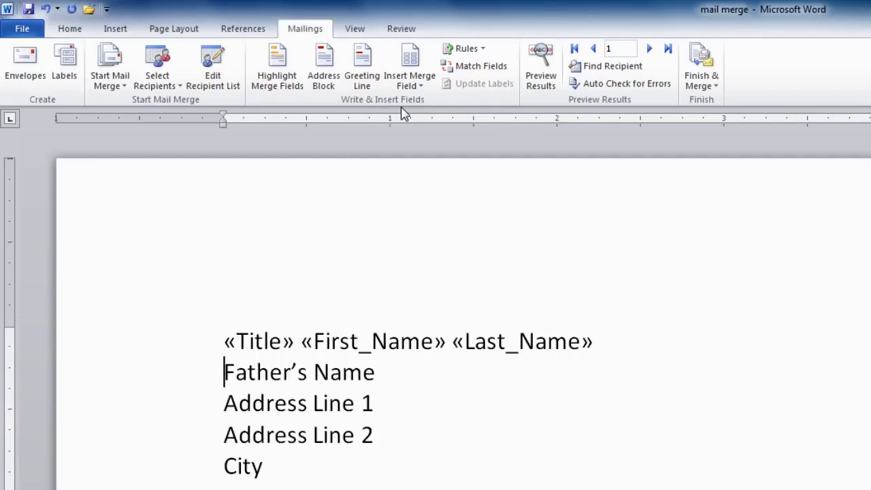
left_click(414, 68)
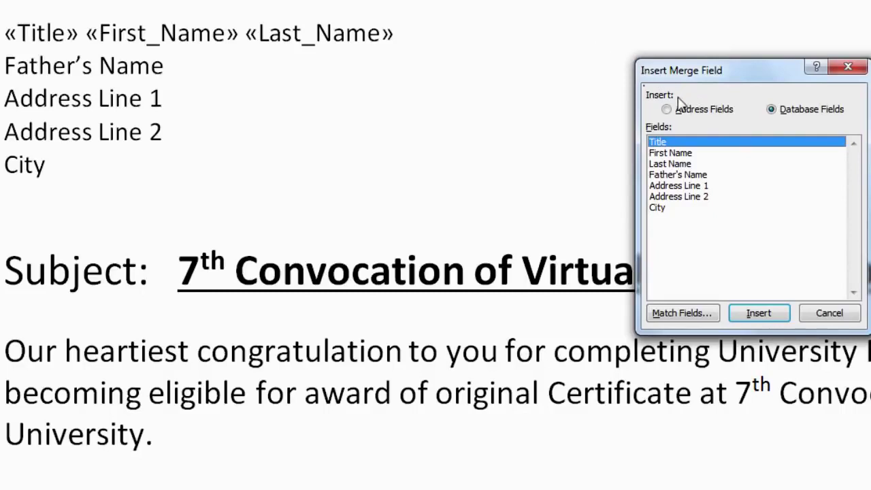
Replace the Father's Name placeholder text with the «Fathers_Name» merge field.
left_click(684, 177)
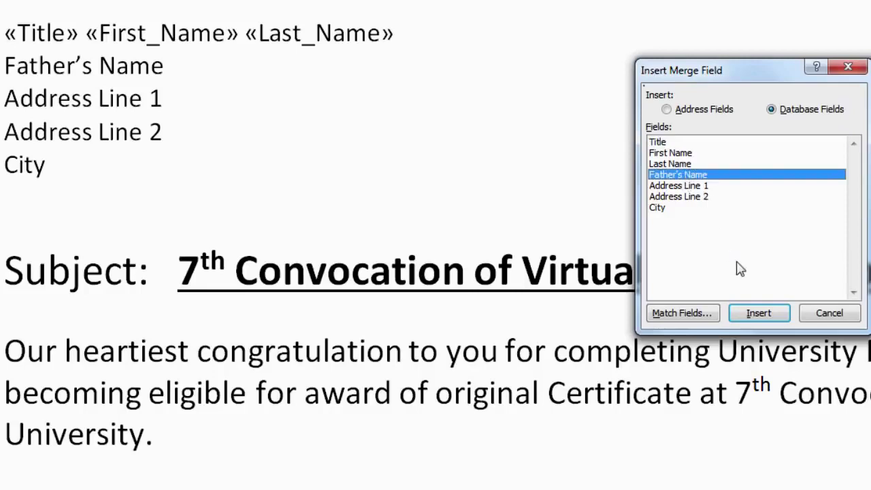
left_click(760, 315)
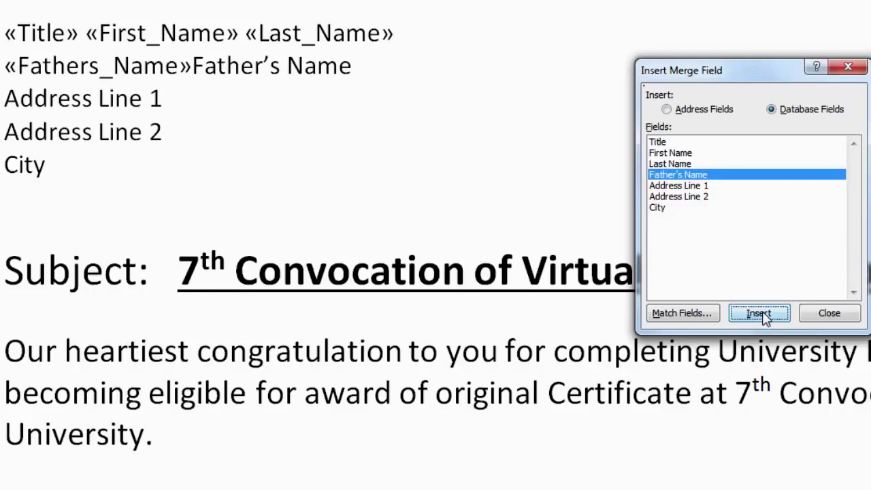
left_click(837, 314)
left_click(836, 315)
left_click_drag(192, 66, 349, 74)
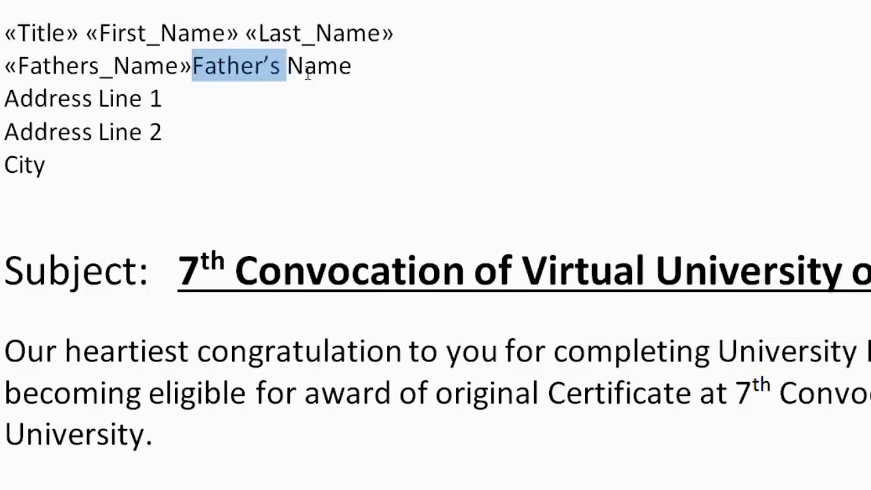
key("Delete")
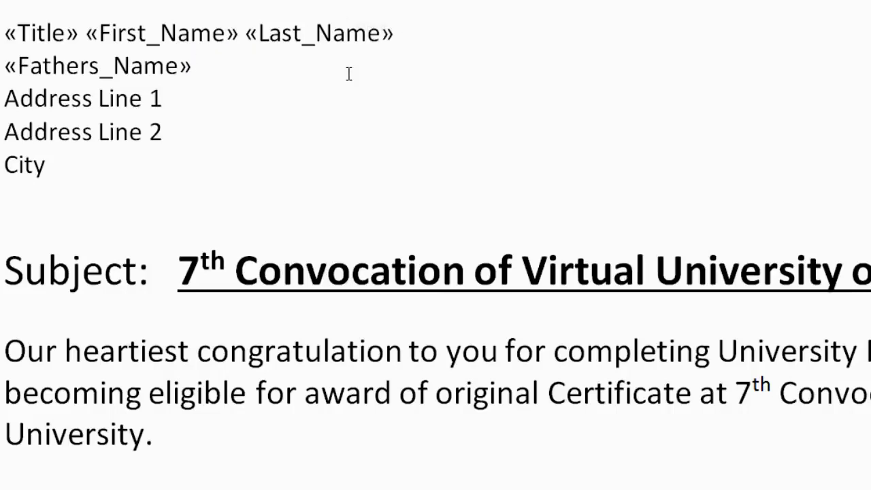
Replace the Address Line 1 placeholder with the «Address_Line_1» merge field.
key("alt+shift+f")
left_click(681, 187)
left_click(759, 317)
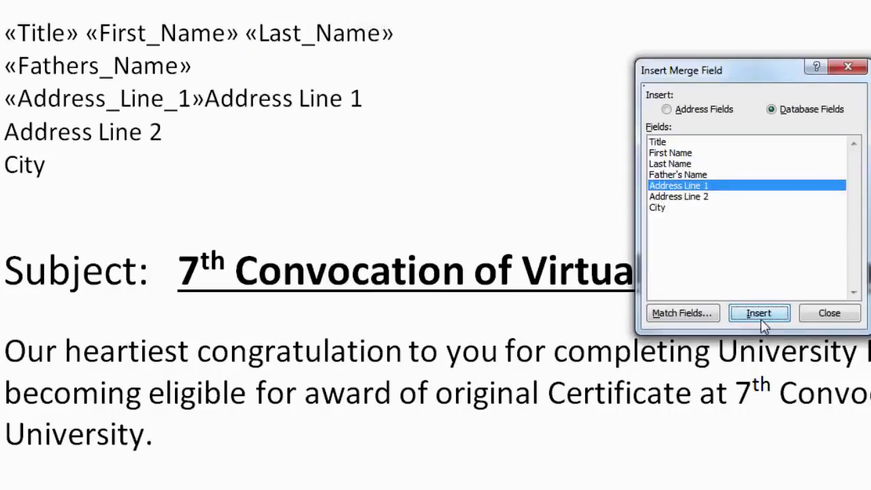
left_click(839, 314)
left_click_drag(205, 98, 367, 97)
key("Delete")
Replace the Address Line 2 placeholder with the «Address_Line_2» merge field.
key("Right")
key("alt+shift+f")
left_click(698, 196)
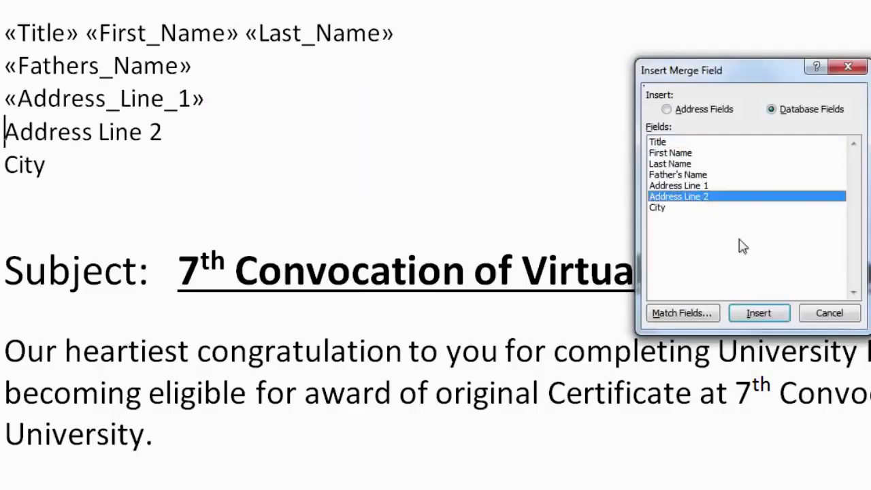
left_click(759, 313)
left_click(828, 313)
key("shift+End")
key("Delete")
Replace the City placeholder with the «City» merge field.
key("alt+shift+f")
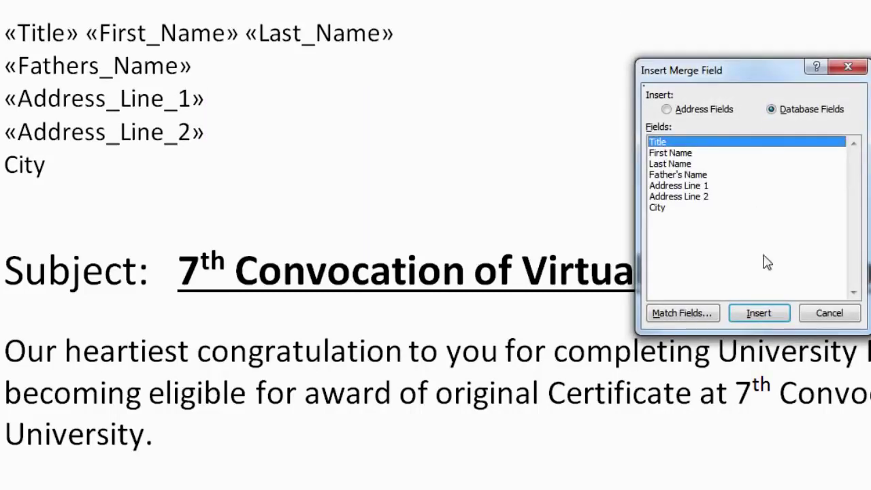
left_click(657, 207)
left_click(748, 313)
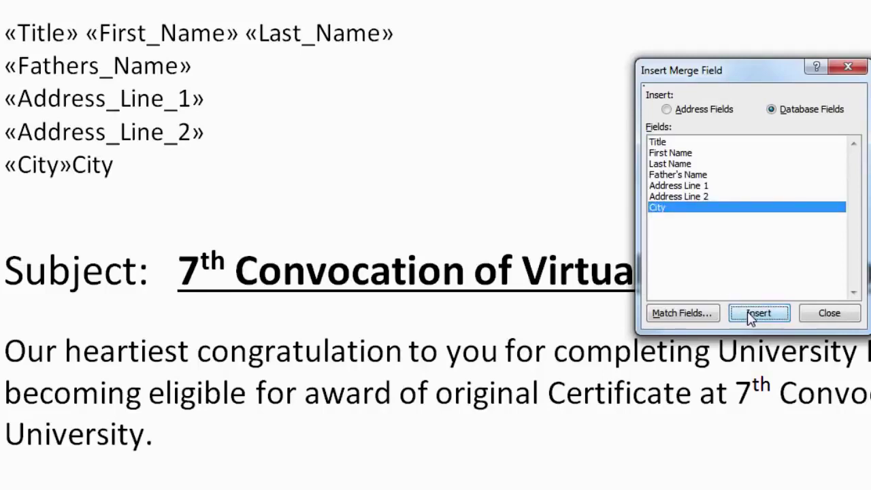
left_click(849, 318)
key("BackSpace")
key("BackSpace")
key("BackSpace")
key("BackSpace")
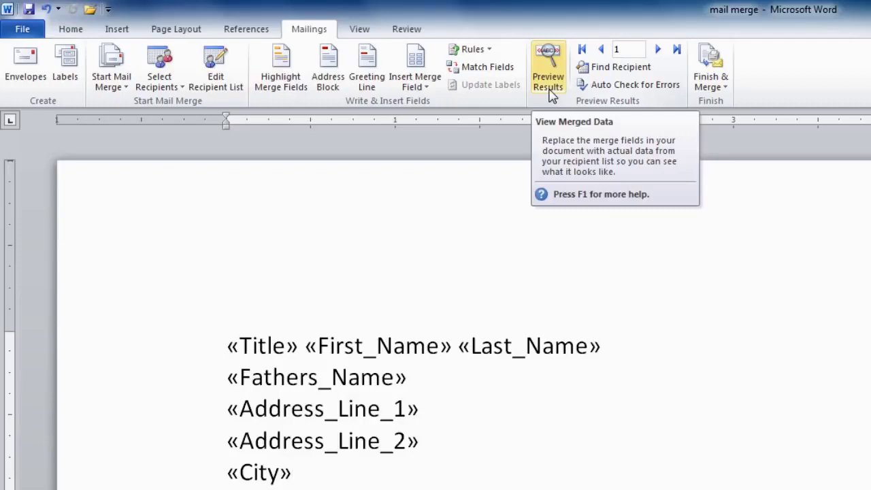
Preview the merged letter and step through the recipients to record 5.
left_click(550, 95)
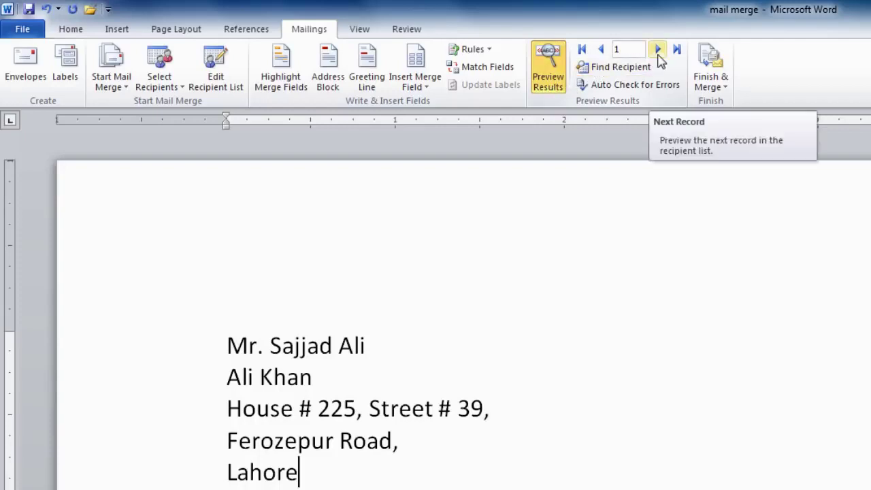
left_click(658, 57)
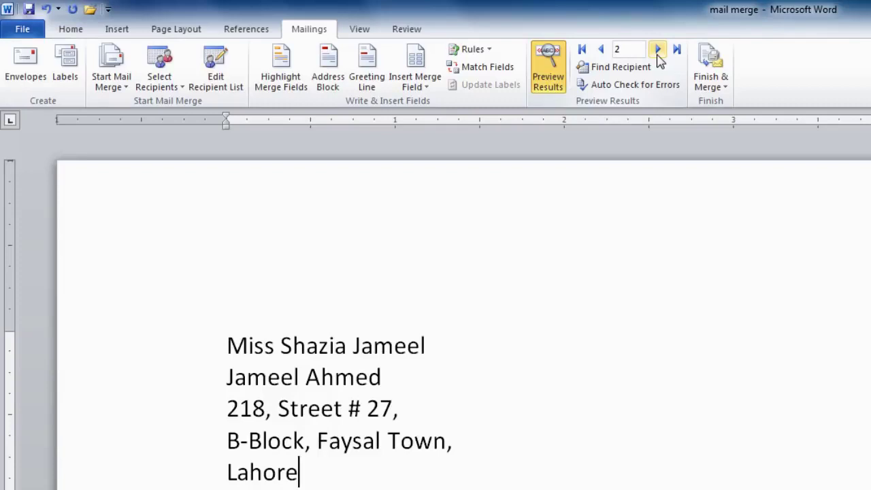
left_click(657, 58)
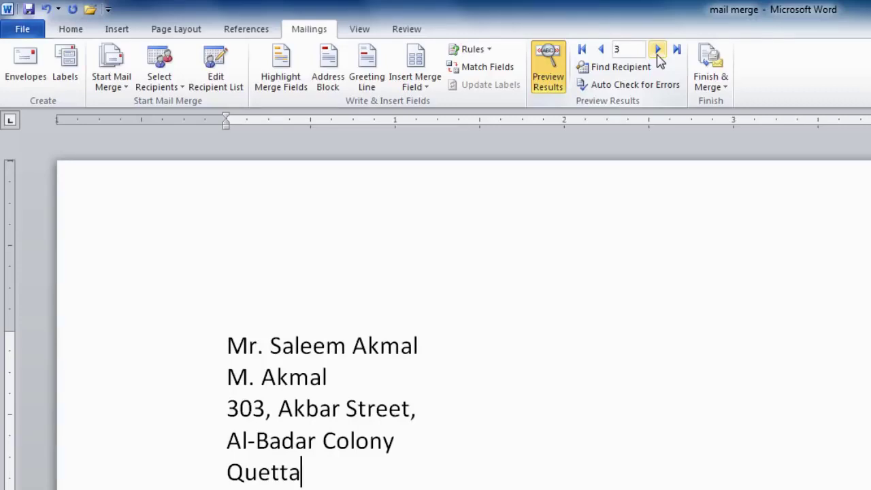
left_click(657, 56)
left_click(657, 56)
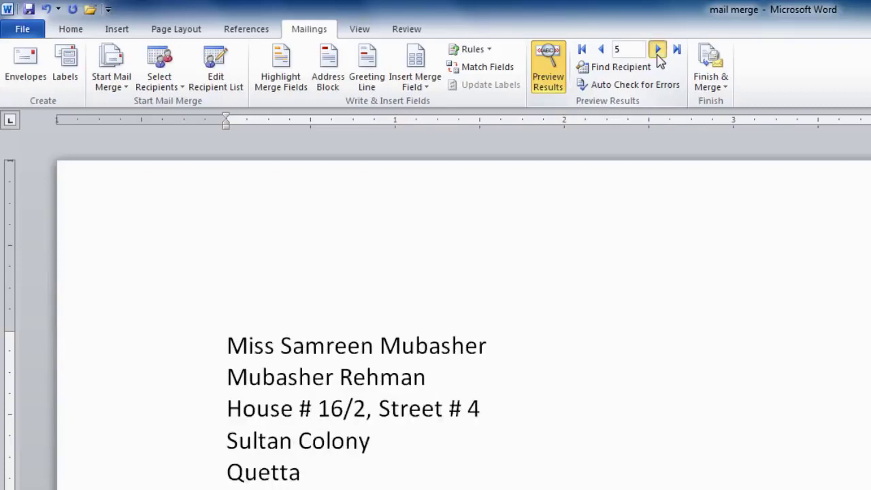
left_click(657, 56)
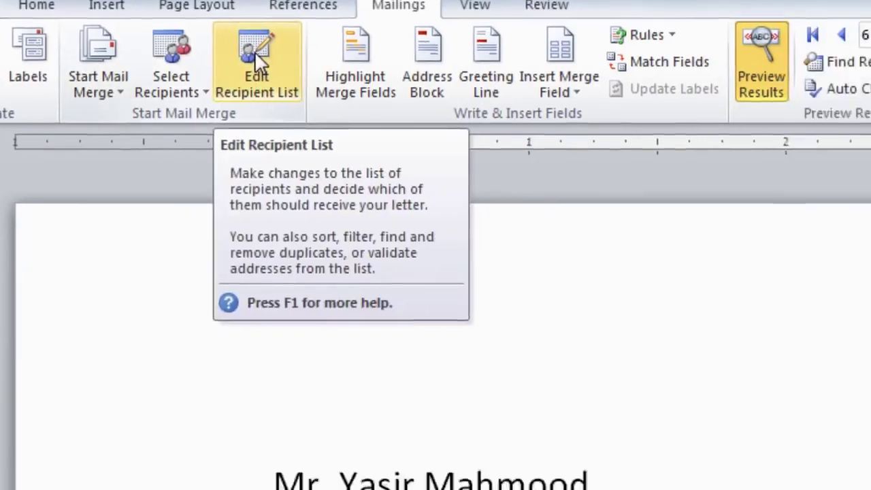
Open the mail merge recipient list and select Students.mdb in the Data Source box.
left_click(333, 94)
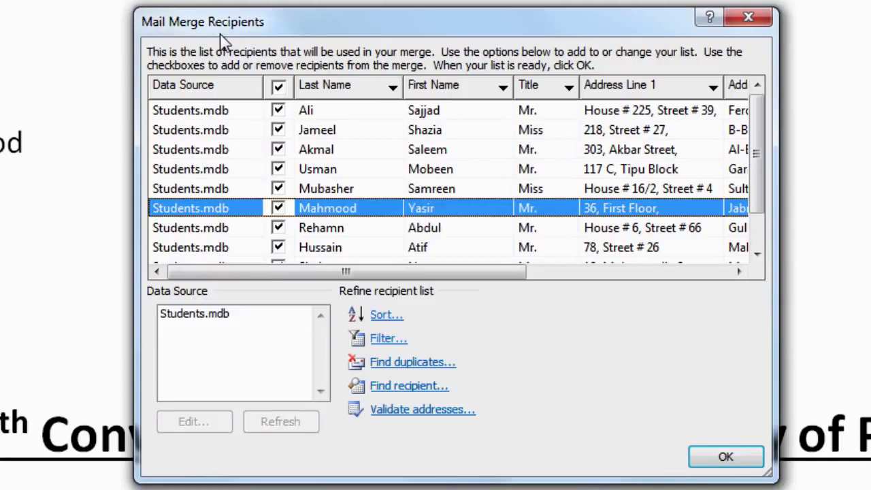
left_click(218, 231)
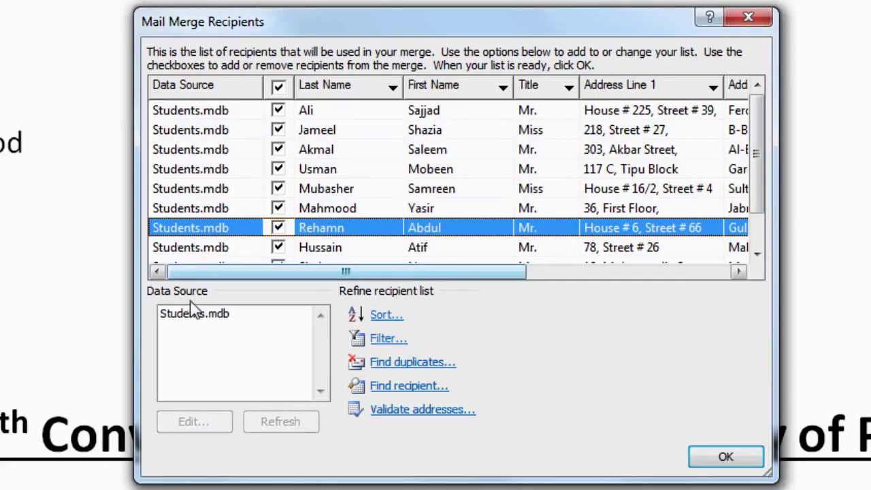
mouse_move(199, 321)
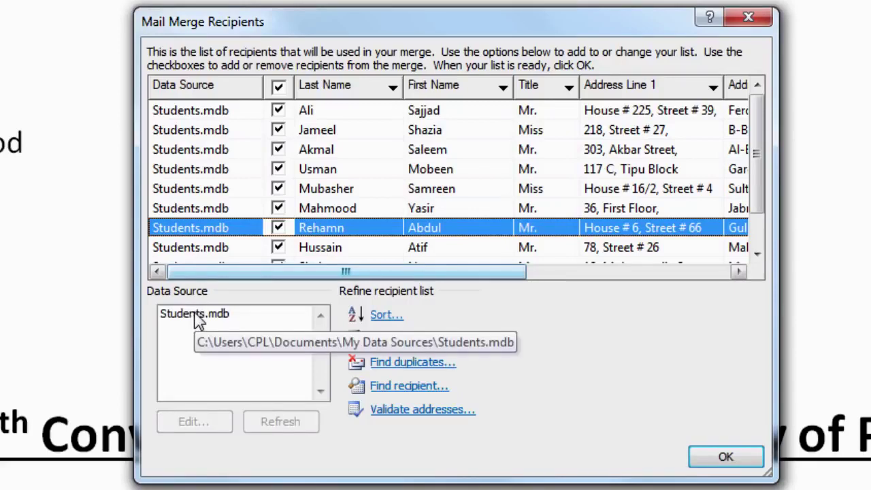
left_click(199, 320)
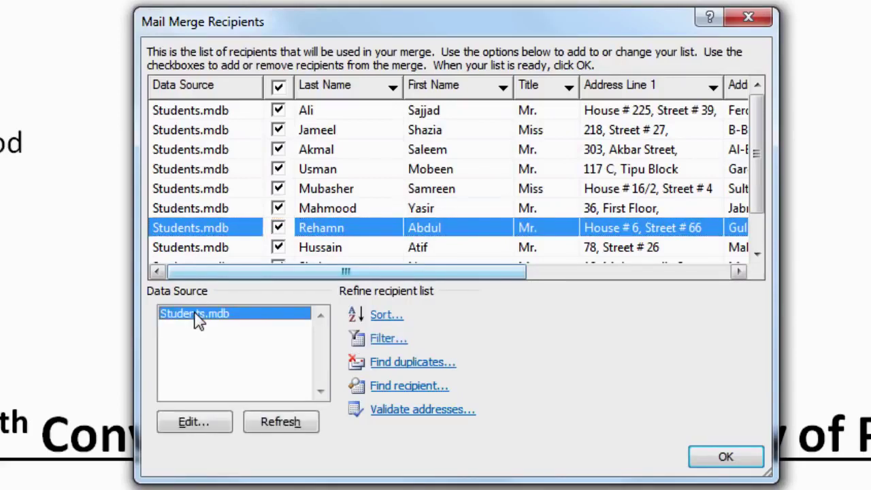
Edit Students.mdb, changing the seventh record's City from Lahore to Quetta.
left_click(202, 427)
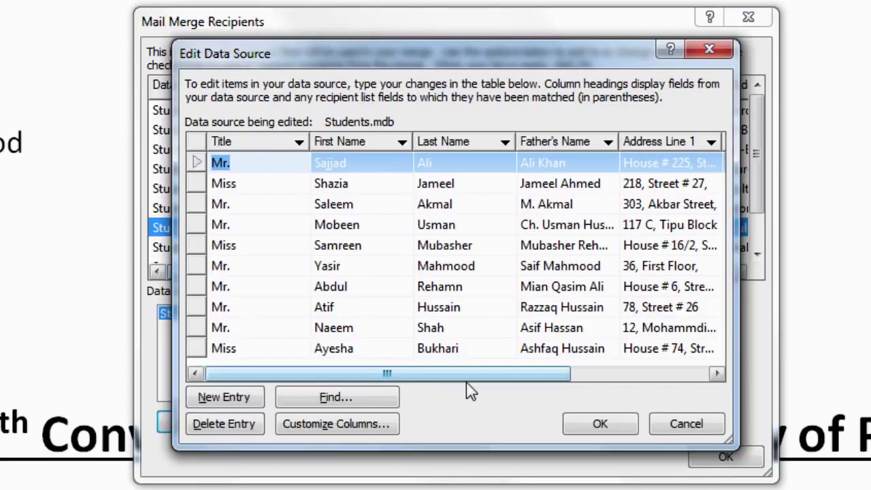
left_click_drag(451, 376, 592, 381)
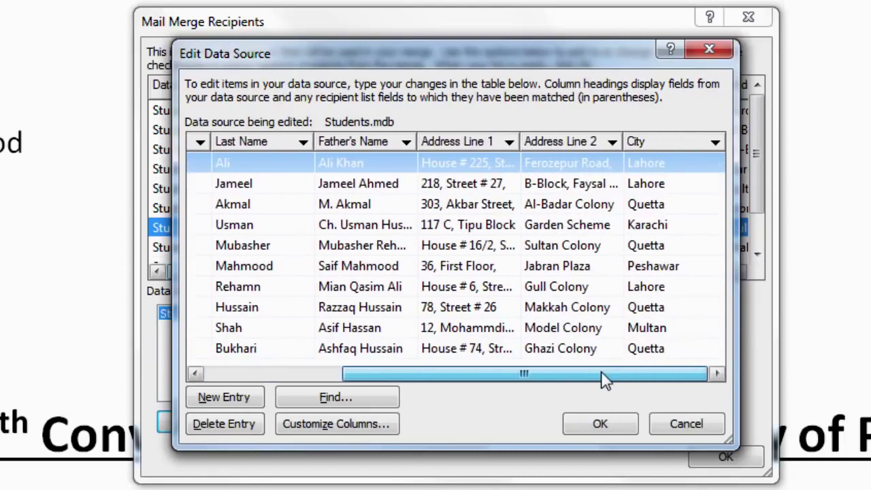
left_click(651, 288)
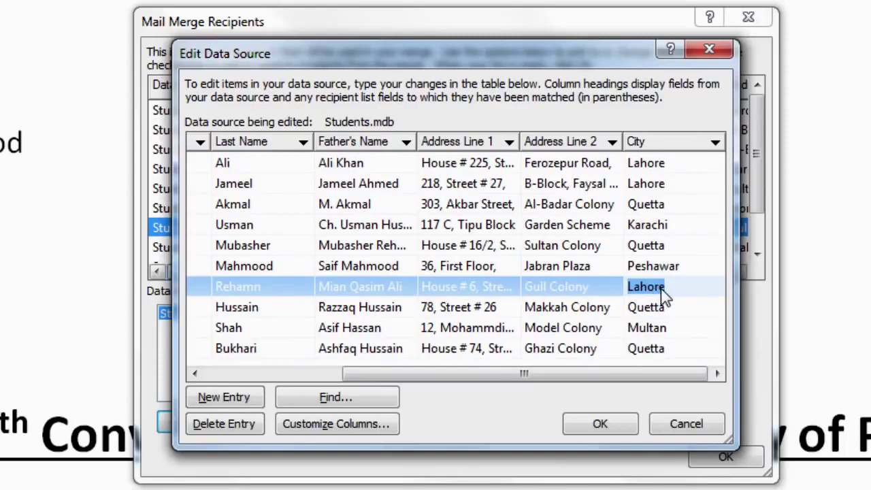
type("Quetta")
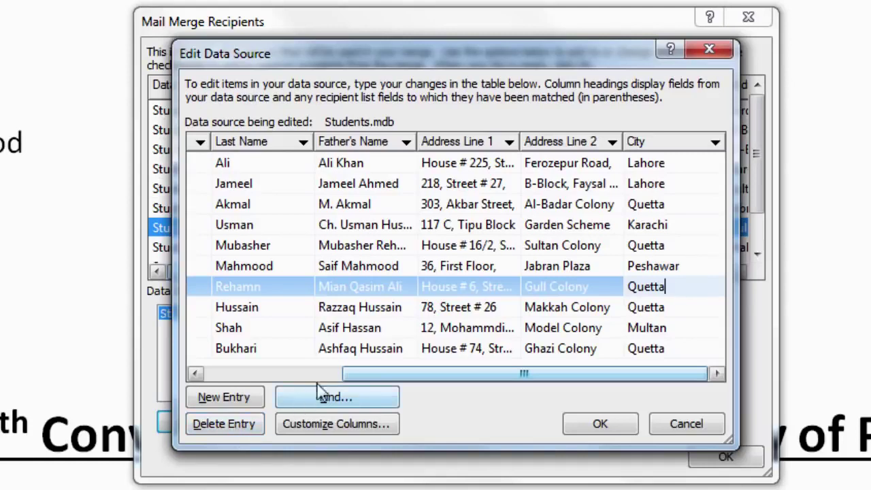
Scroll back left and select the ninth record's 'Mr.' title entry.
left_click_drag(346, 374, 213, 380)
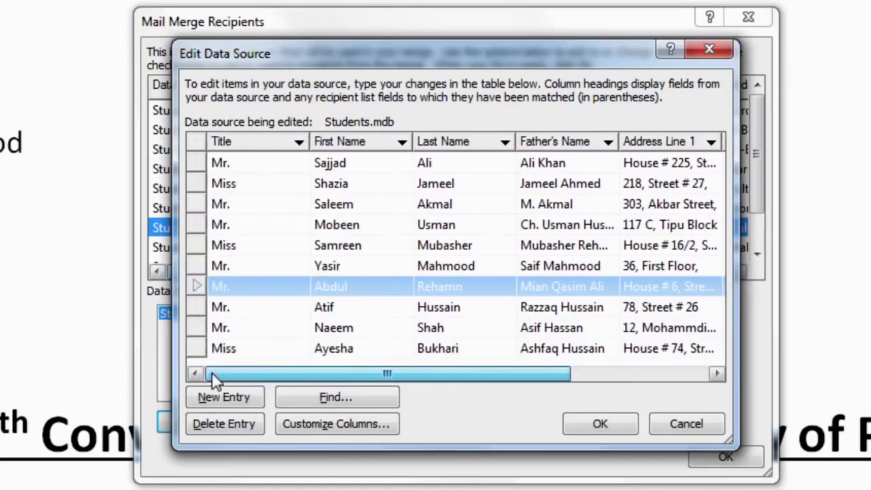
left_click(225, 332)
double_click(223, 330)
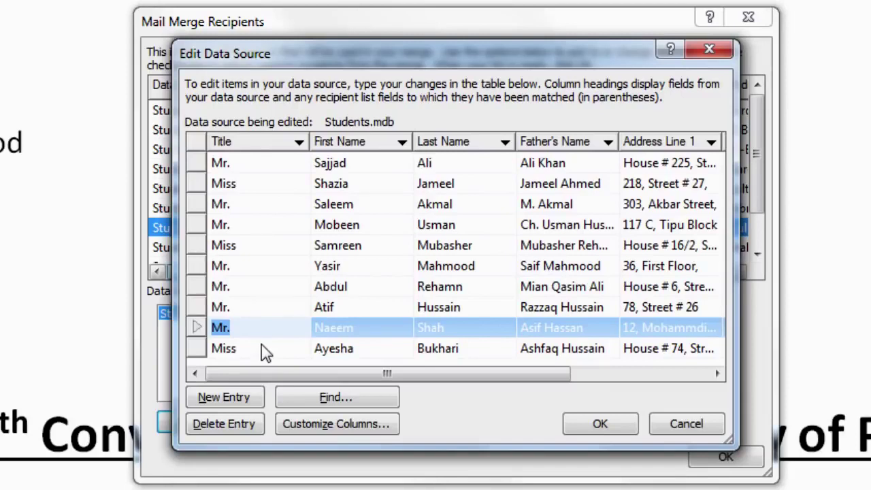
Delete the ninth student record and confirm the deletion.
left_click(249, 433)
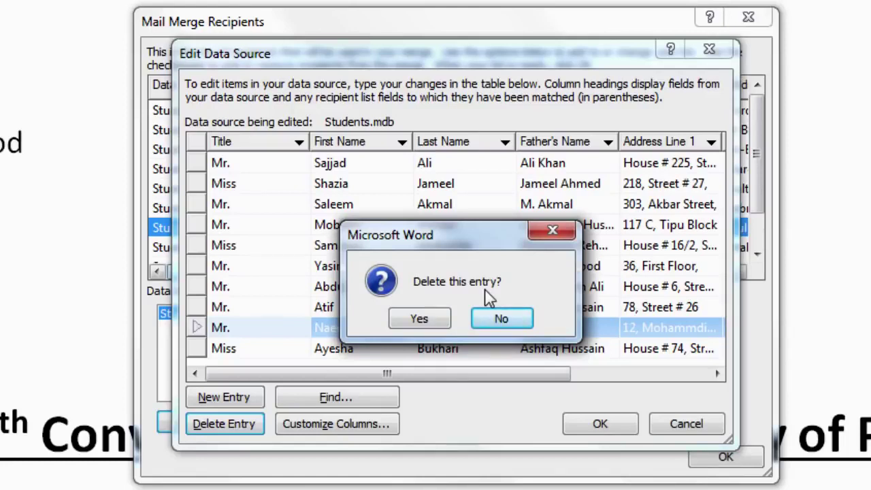
left_click(432, 319)
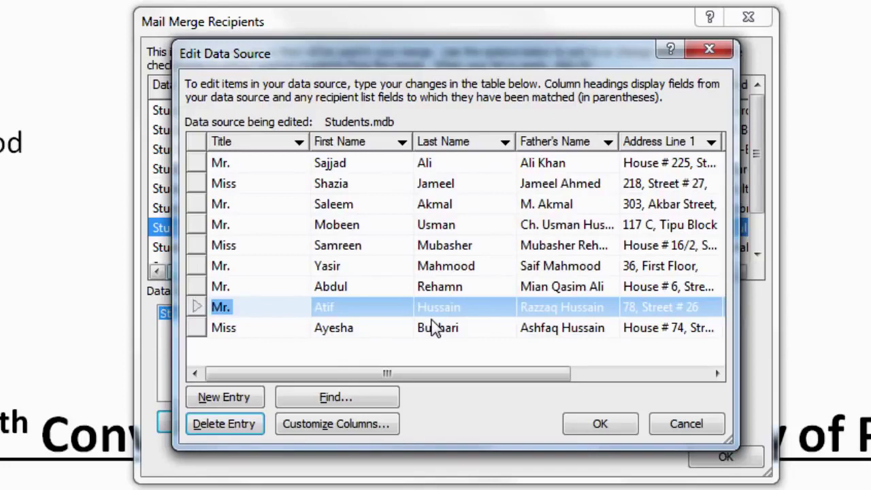
Search the data source for the entry 'Sajjad' with Find Entry.
left_click(333, 401)
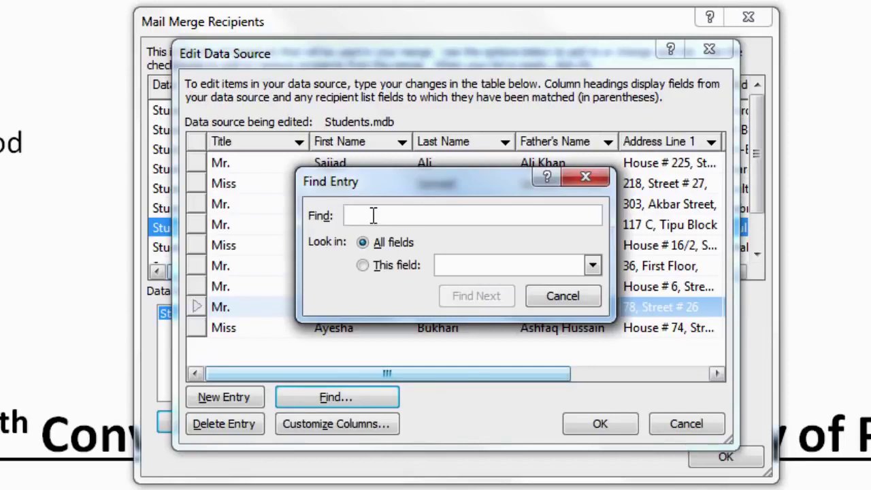
type("Sajjad")
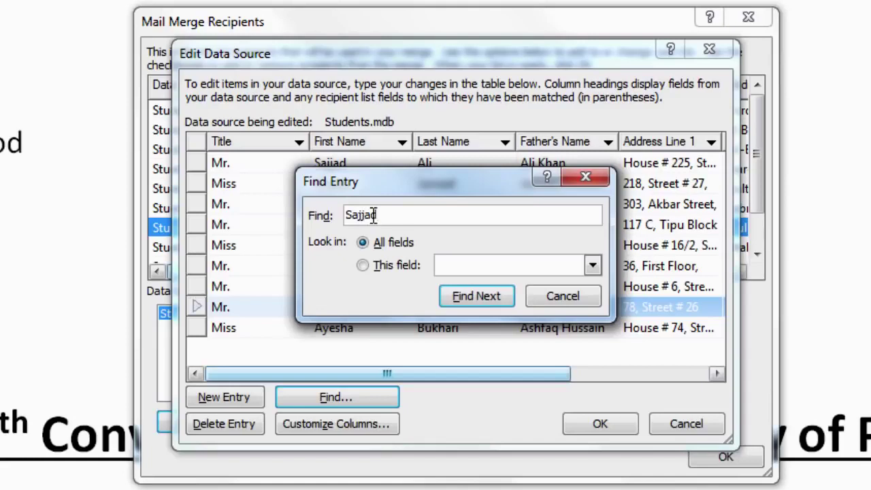
left_click(474, 299)
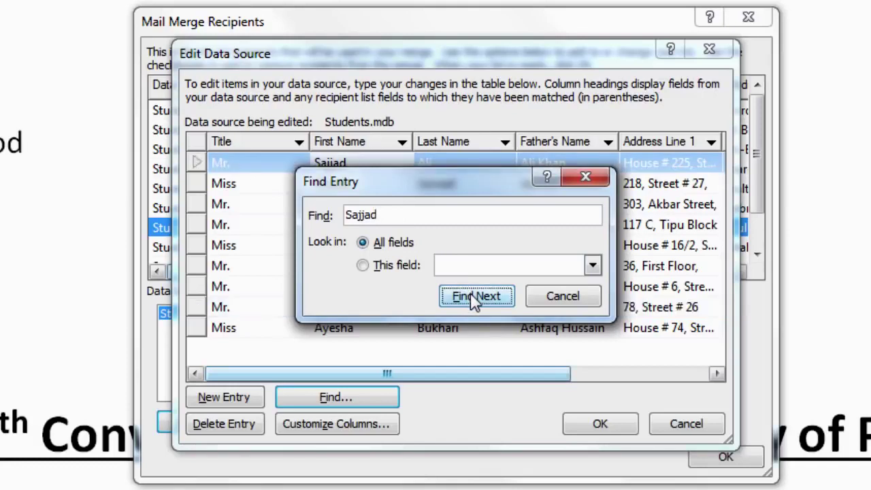
left_click_drag(465, 194, 469, 226)
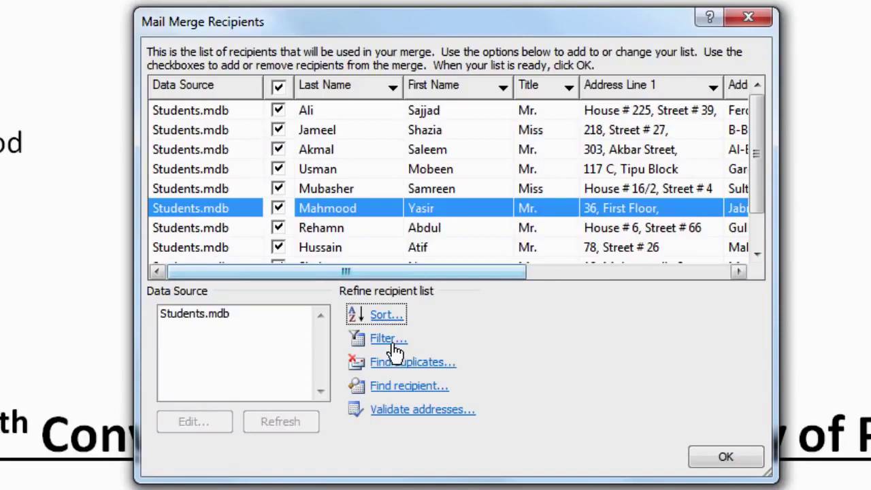
Define a filter: Field City, Comparison Equal to, Compare to Quetta.
left_click(393, 346)
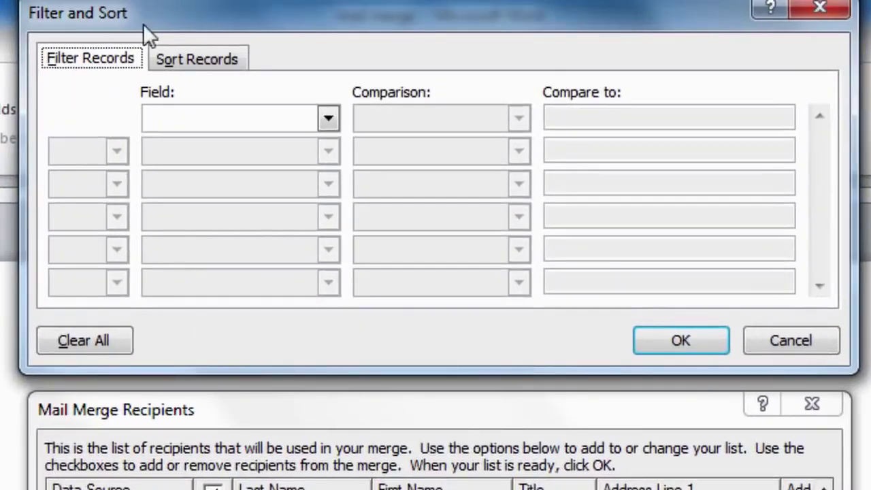
left_click_drag(197, 17, 197, 32)
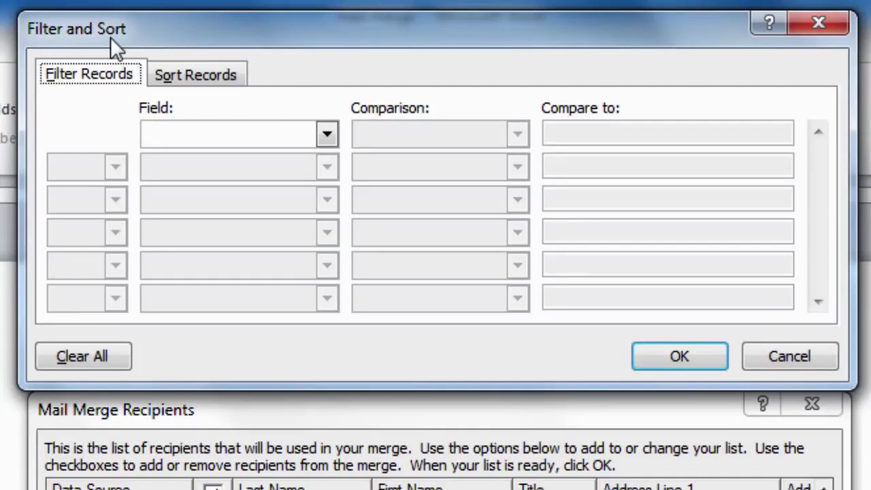
left_click(328, 139)
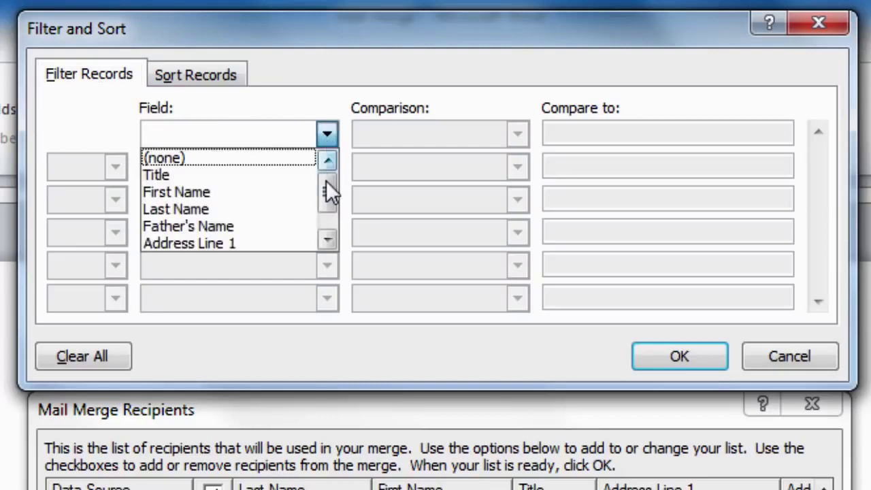
left_click_drag(326, 183, 327, 225)
left_click(197, 243)
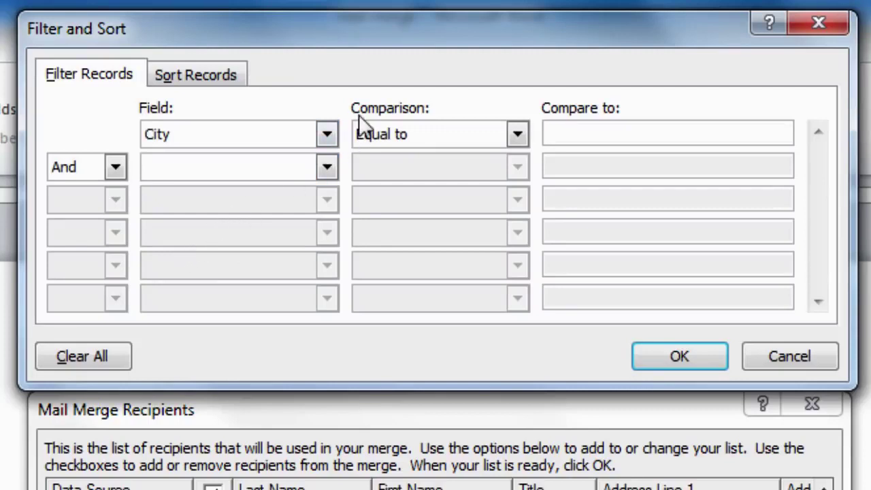
left_click(520, 132)
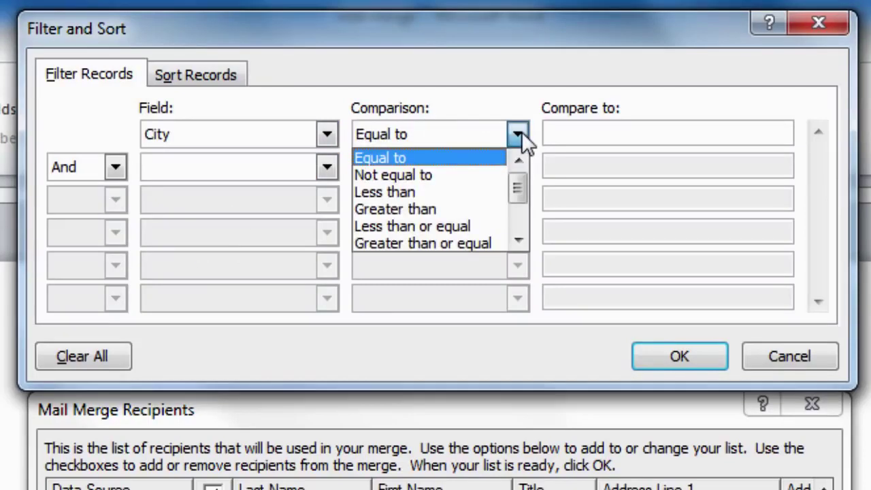
left_click(381, 162)
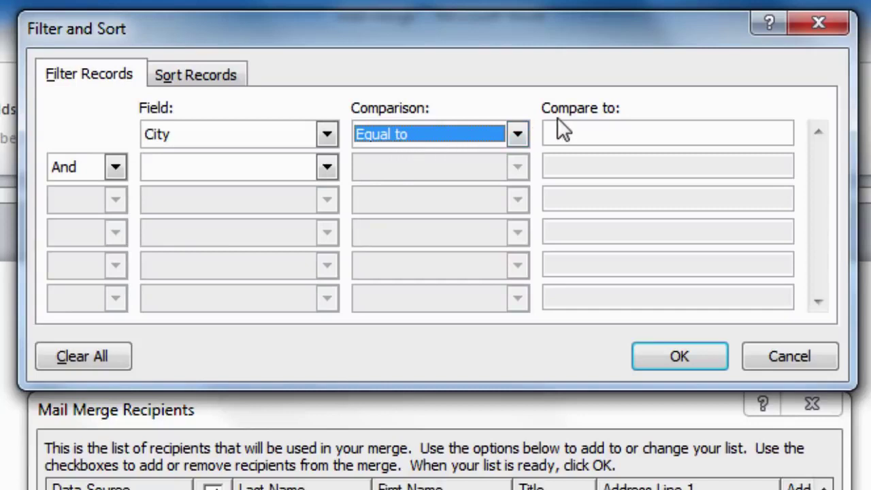
left_click(595, 132)
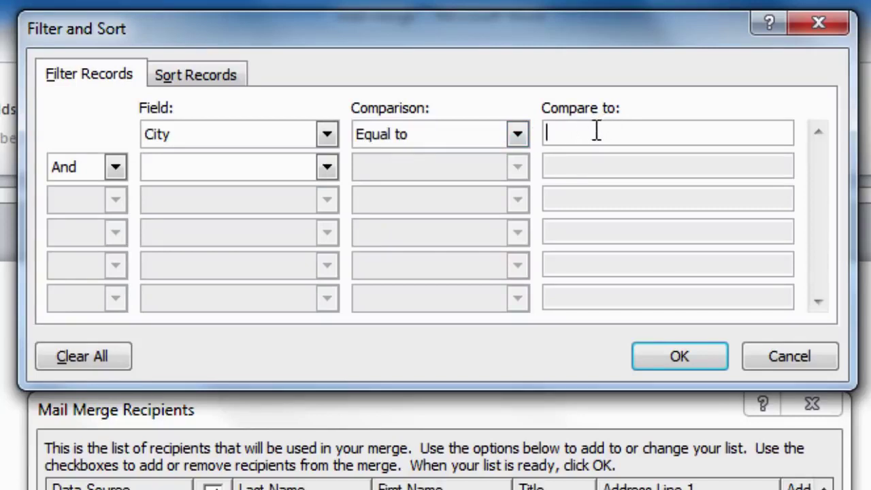
type("Quetta")
Apply the City-equals-Quetta filter and scroll right to view the City column.
left_click(692, 362)
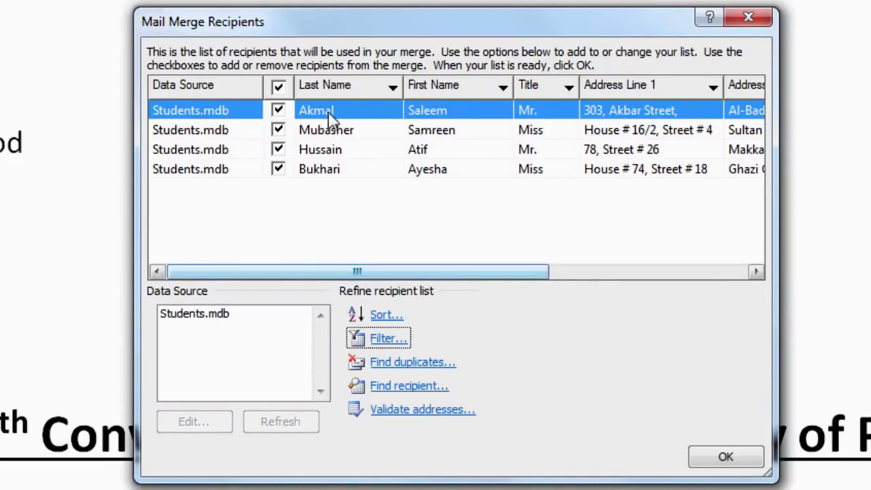
left_click_drag(421, 272, 622, 278)
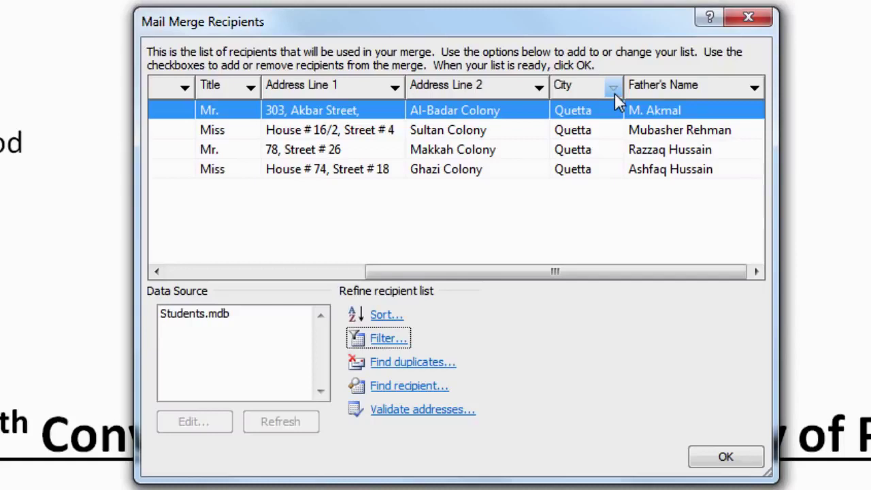
Clear the City filter to (All), then sort by City descending with Quetta first.
left_click(613, 89)
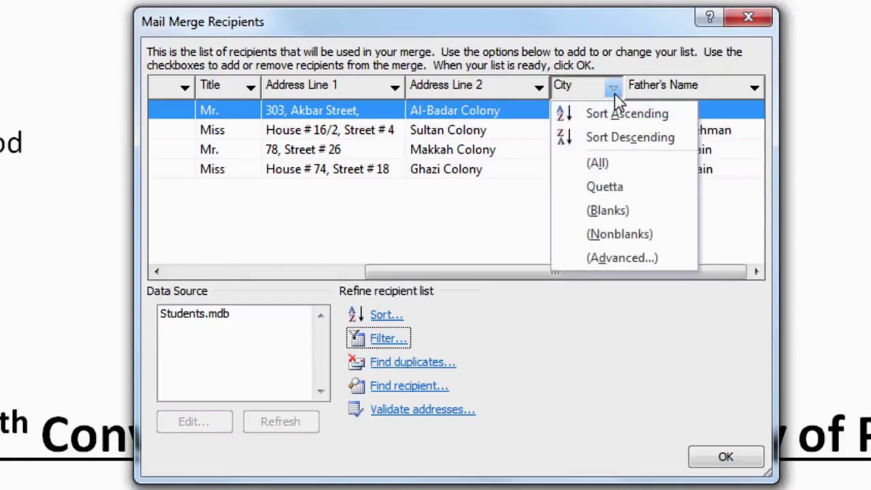
left_click(601, 170)
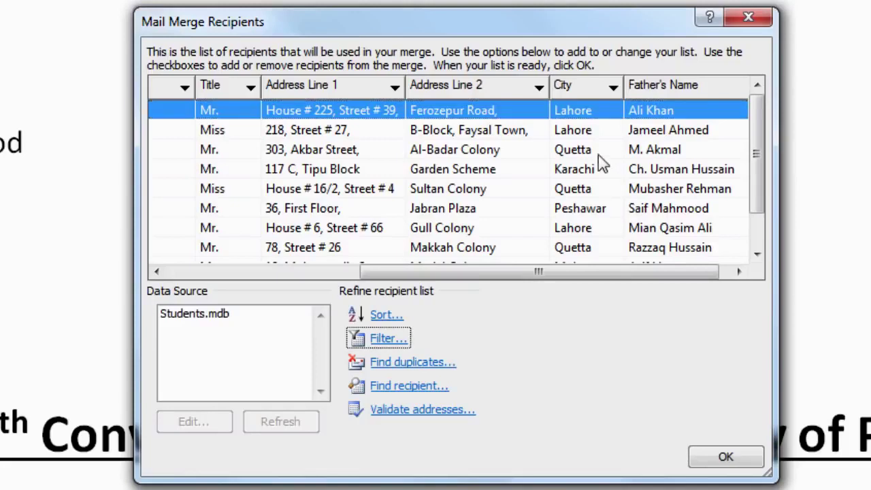
left_click(584, 88)
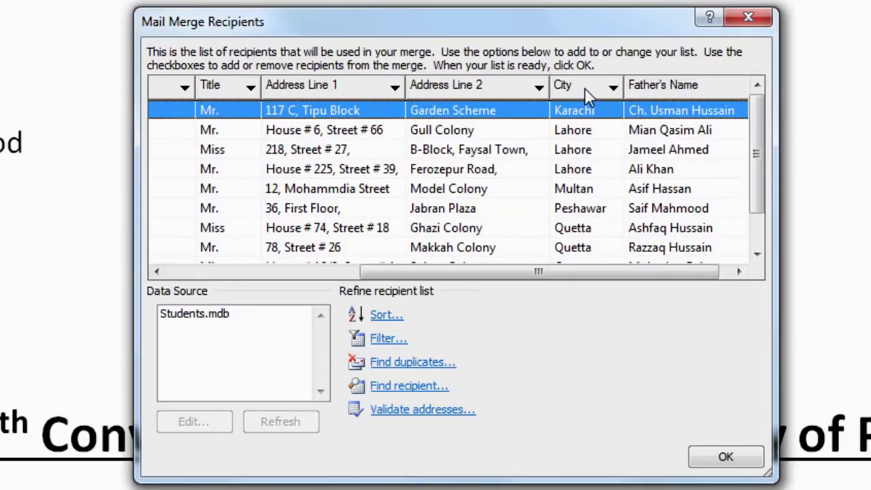
left_click(584, 88)
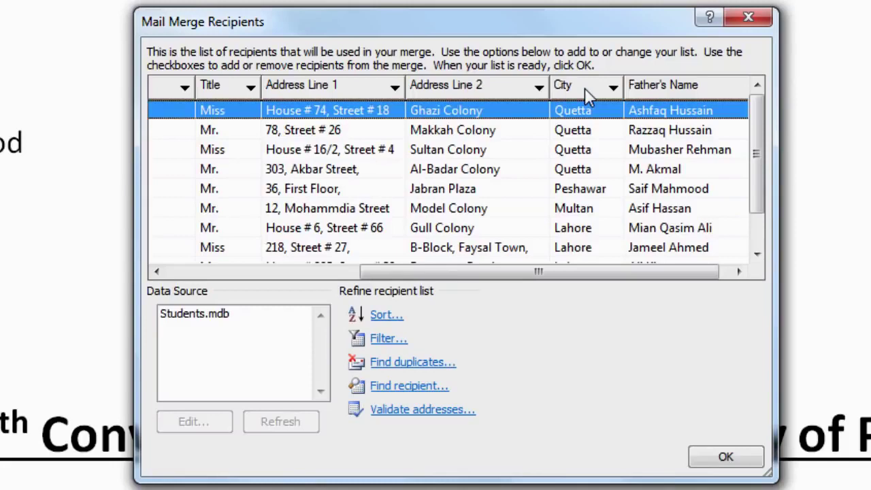
left_click(585, 88)
left_click(584, 88)
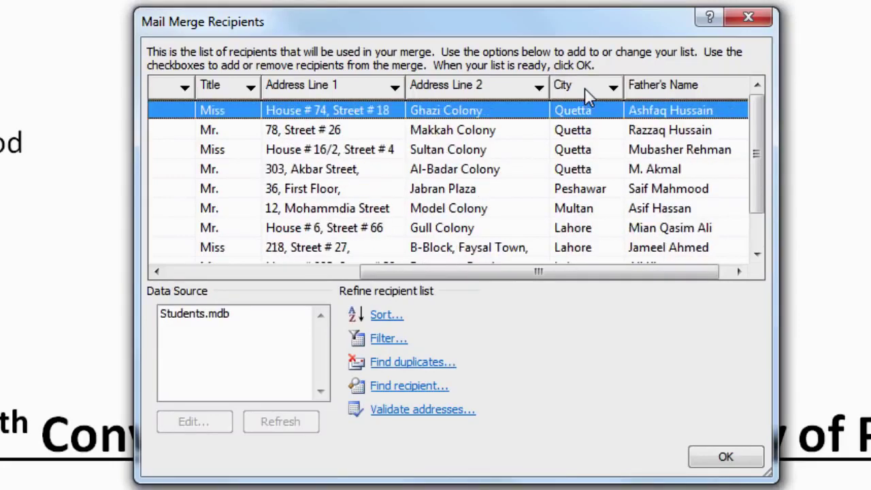
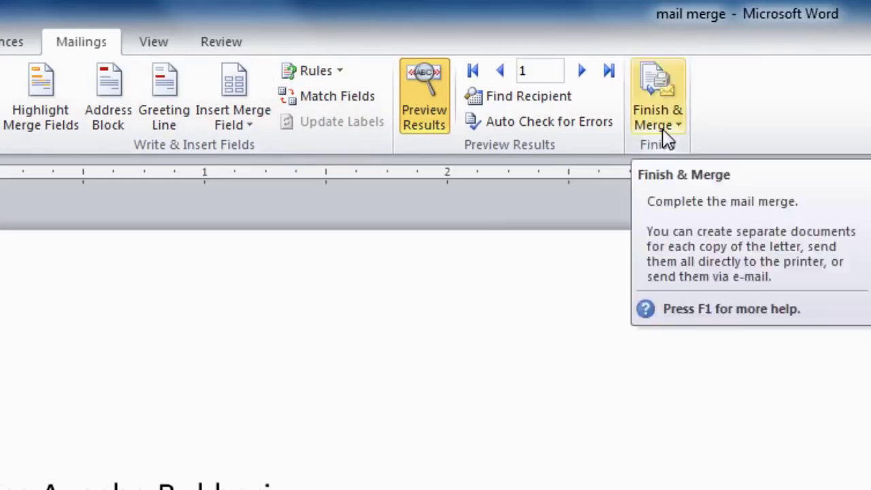
Choose Edit Individual Documents from Finish & Merge, keeping all records selected.
left_click(670, 121)
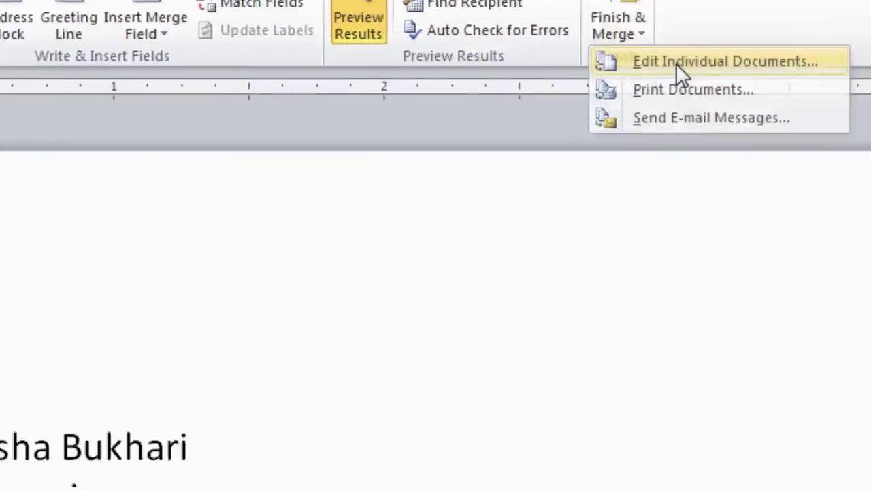
left_click(697, 154)
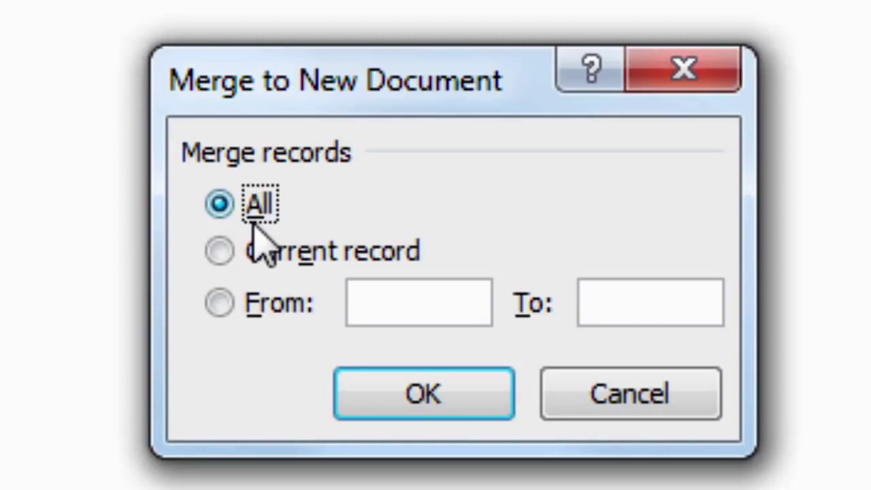
Confirm merging all records to generate the merged letters document.
left_click(423, 401)
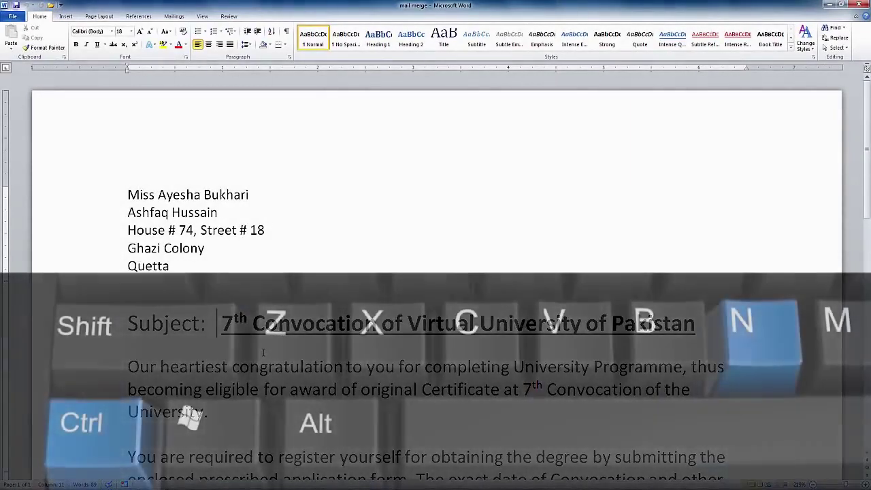
Create a new blank document with Ctrl+N and bring up the Mailings tools.
key("ctrl+n")
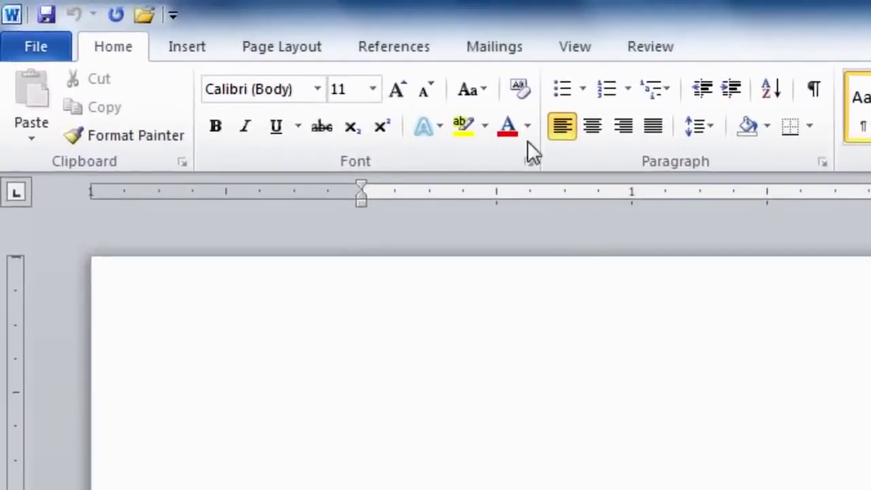
left_click(499, 63)
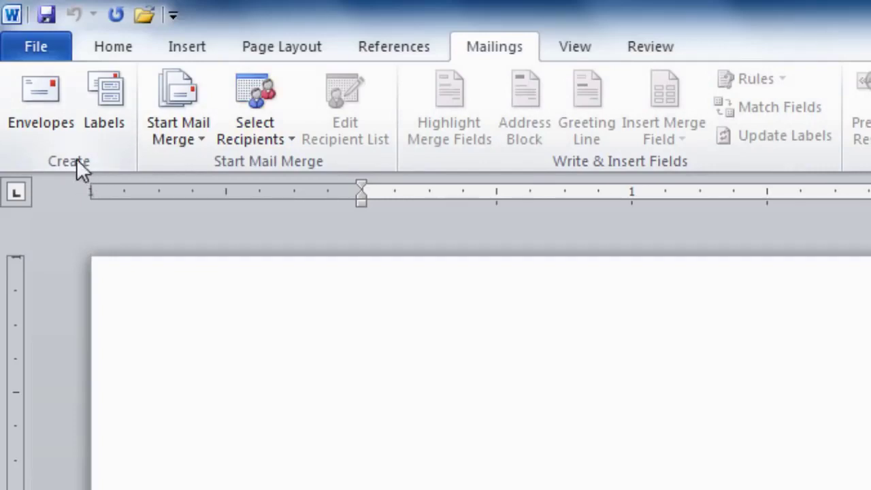
Set up an envelope using Size 10 (4 1/8 x 9 1/2 in).
left_click(49, 128)
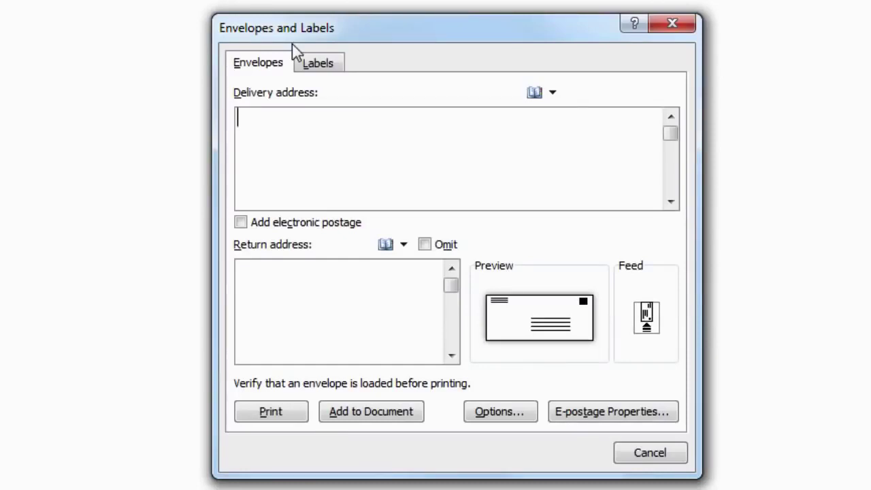
left_click(503, 416)
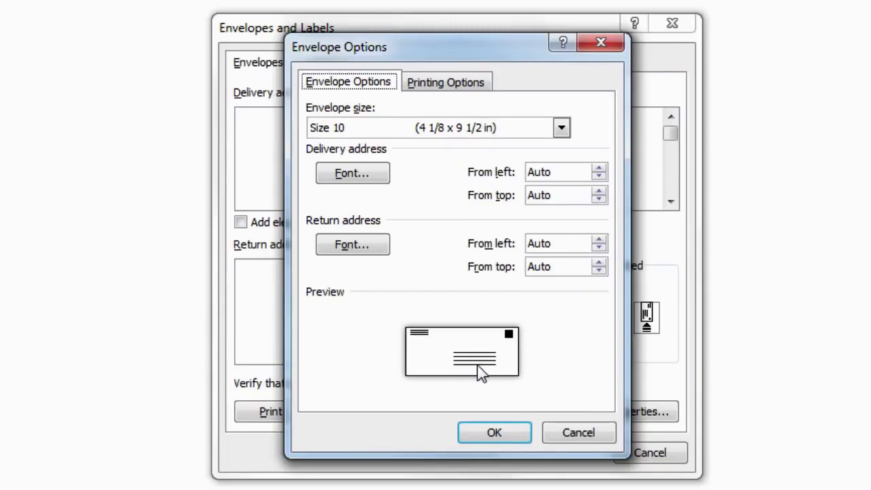
left_click(496, 437)
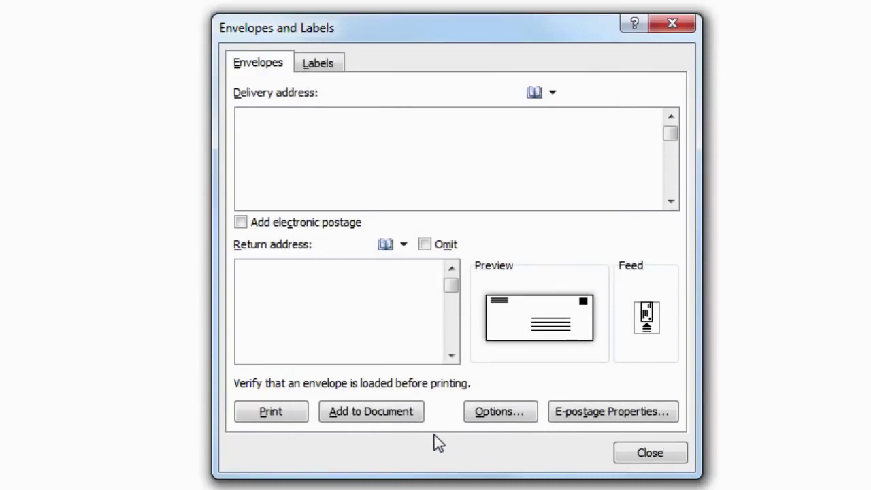
Add the Size 10 envelope to the document and place the cursor in its delivery address box.
left_click(373, 412)
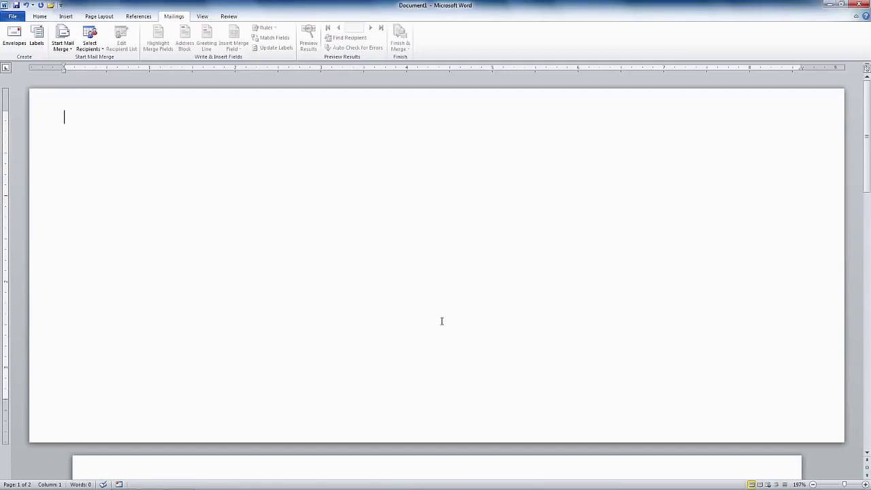
left_click(72, 132)
left_click(399, 288)
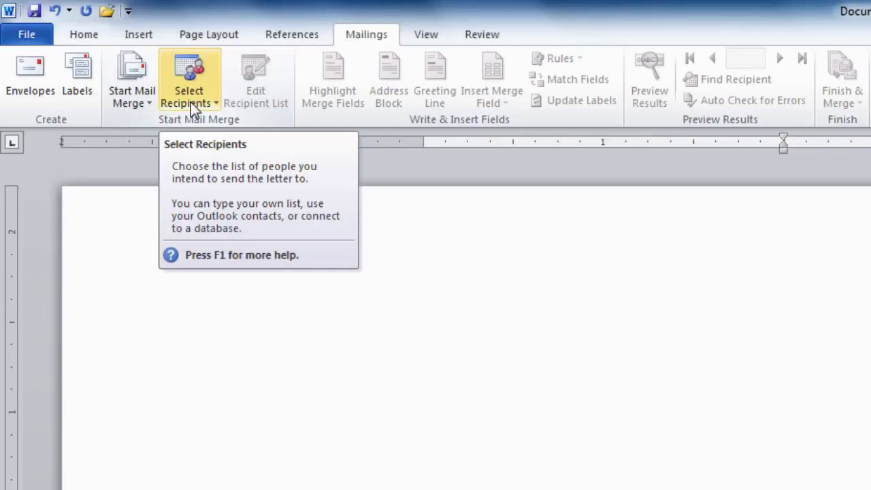
Link the Students database from Documents > My Data Sources as the recipient list.
left_click(190, 102)
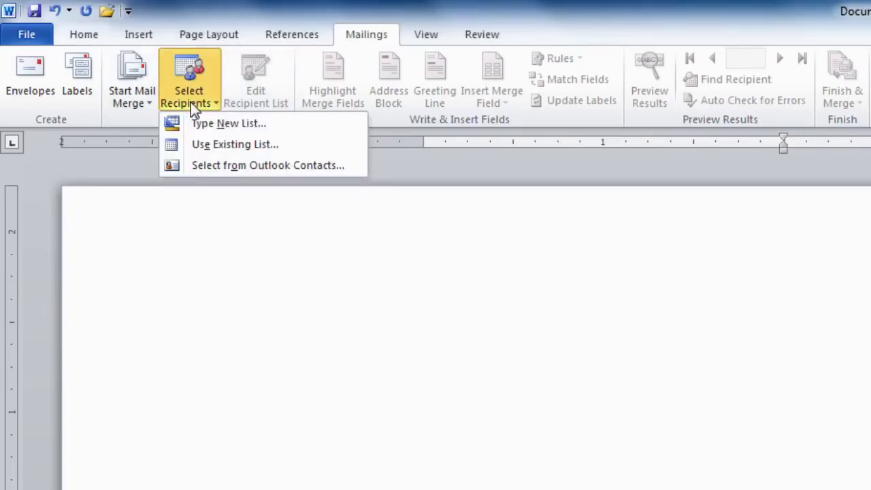
left_click(223, 148)
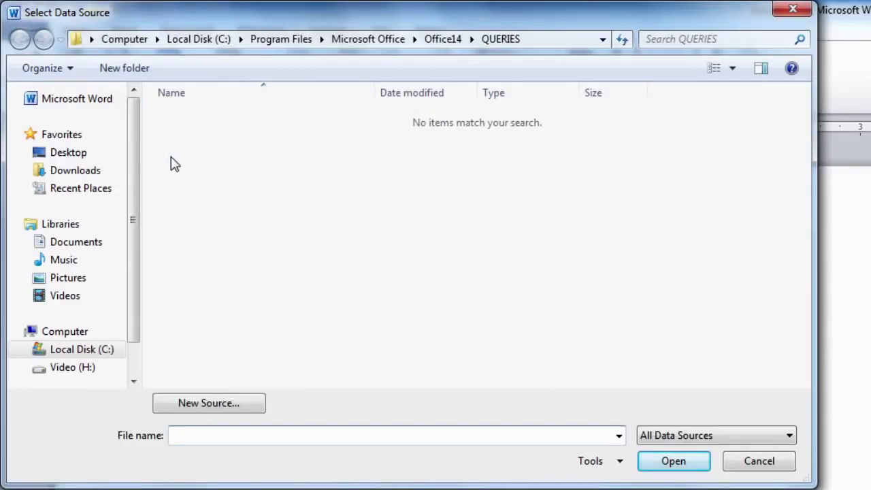
left_click(91, 246)
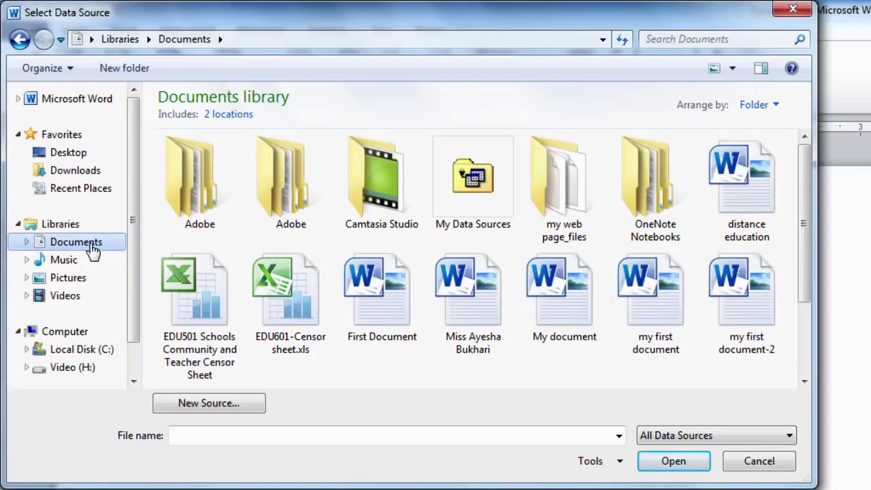
left_click(481, 228)
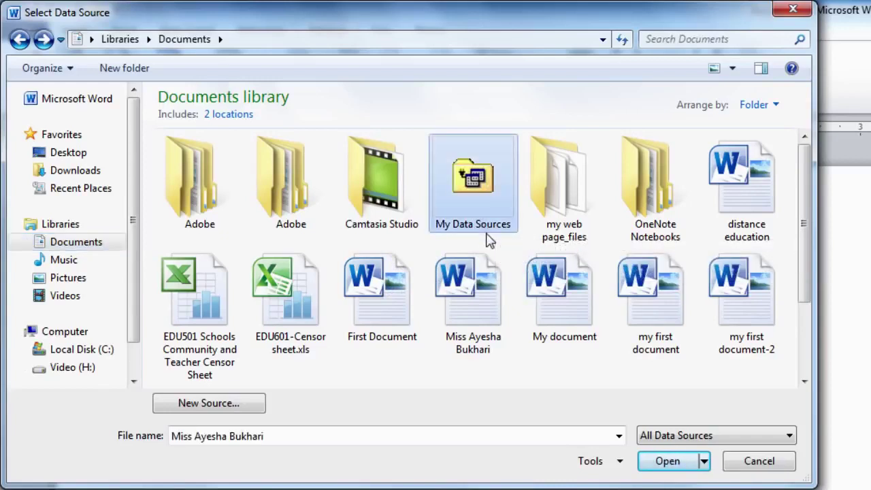
left_click(673, 473)
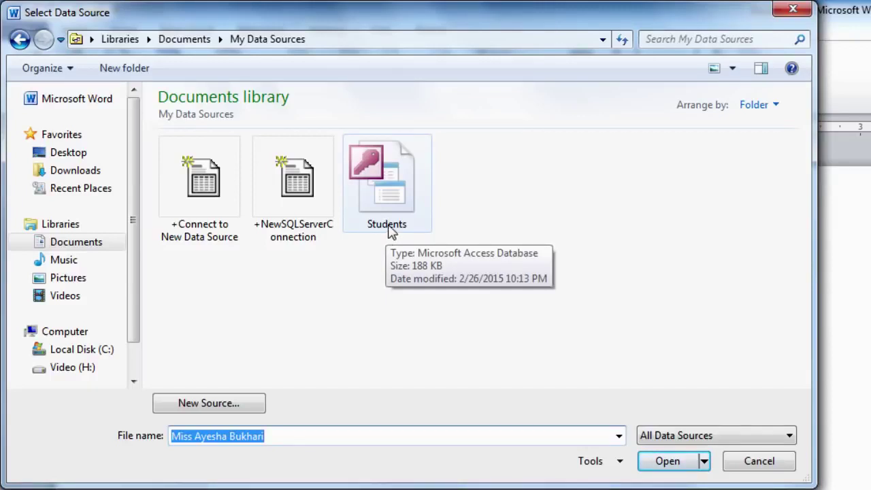
left_click(392, 232)
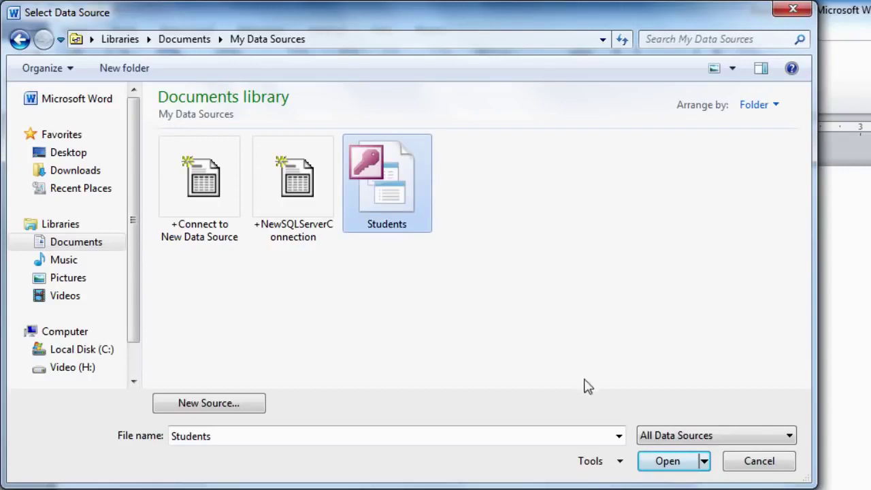
left_click(667, 461)
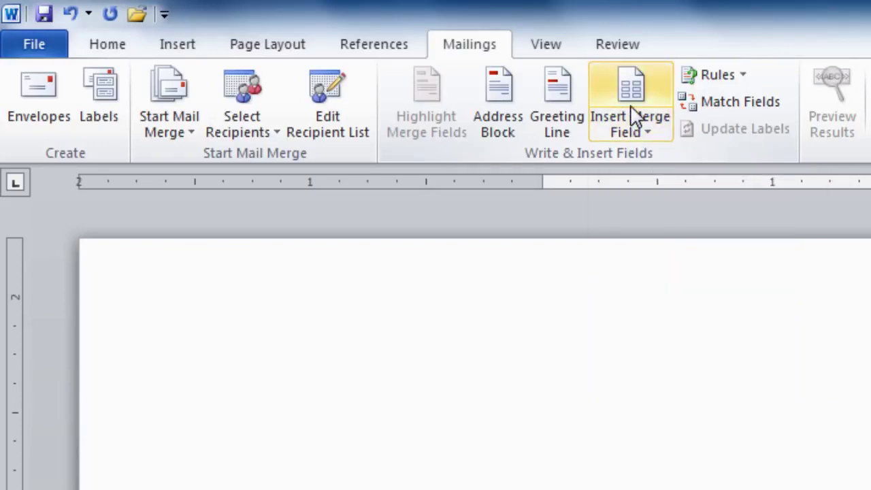
Insert the Title, First_Name and Last_Name database fields into the delivery address.
left_click(630, 105)
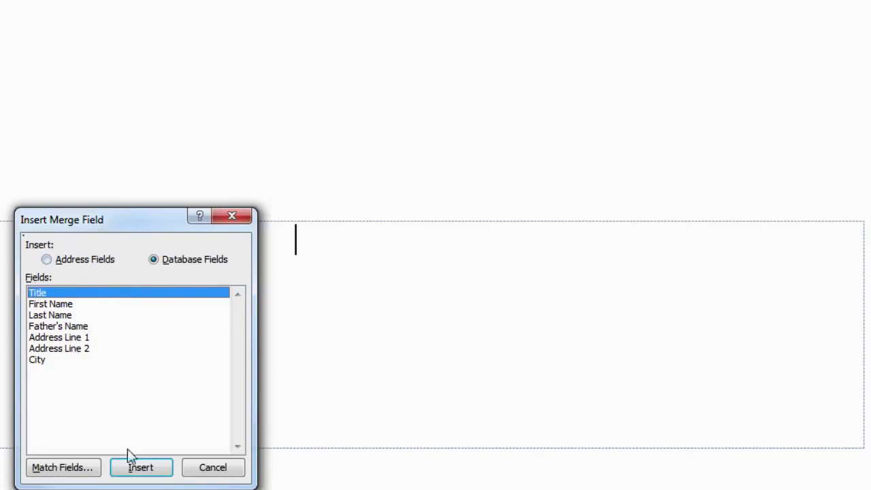
left_click(139, 474)
left_click(60, 305)
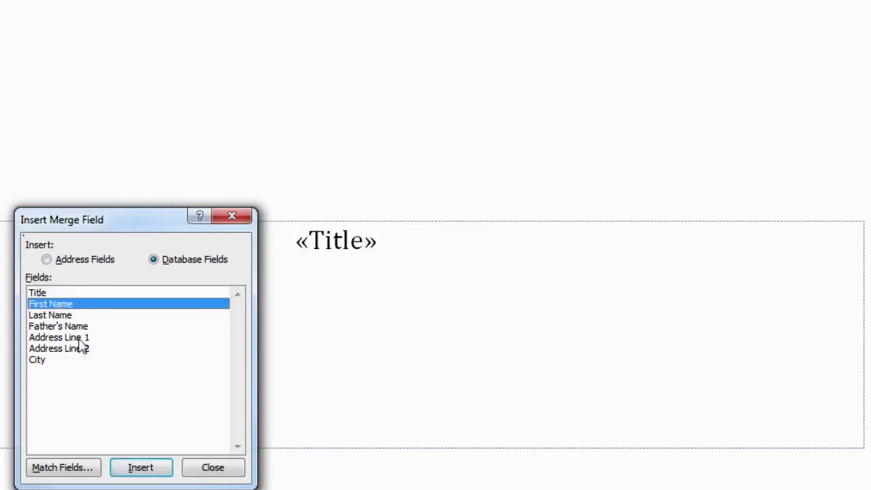
left_click(134, 467)
left_click(66, 315)
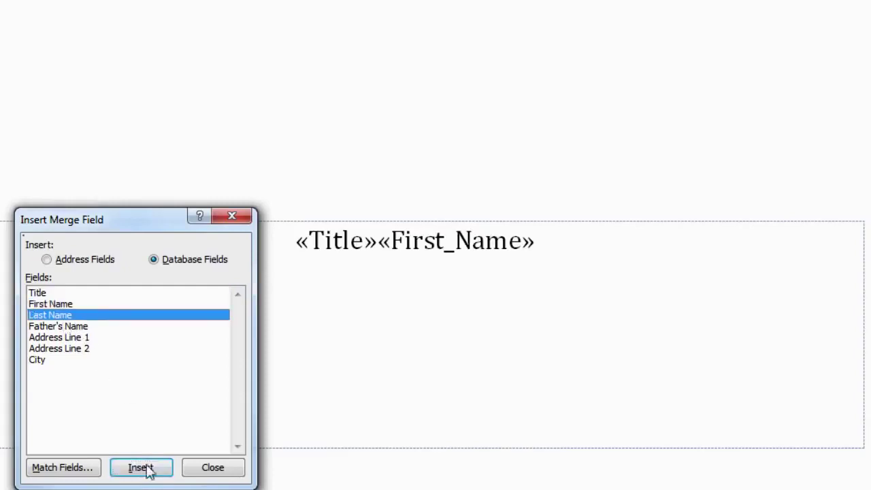
left_click(143, 469)
Add the Address_Line_1, Address_Line_2 and City fields after the name fields.
left_click(78, 337)
left_click(141, 467)
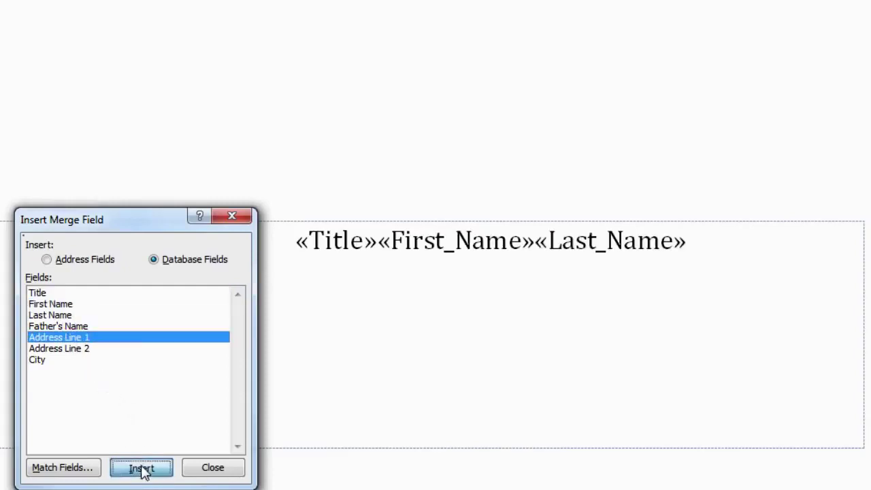
left_click(59, 349)
left_click(140, 468)
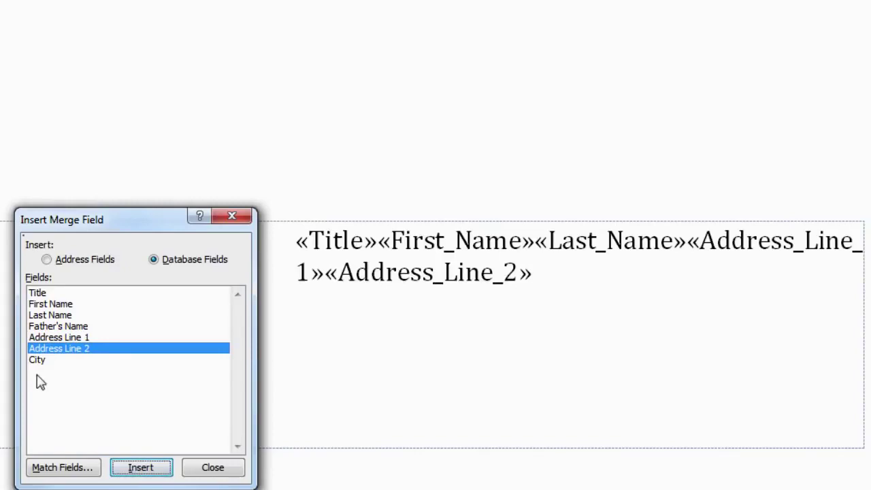
left_click(38, 360)
left_click(141, 469)
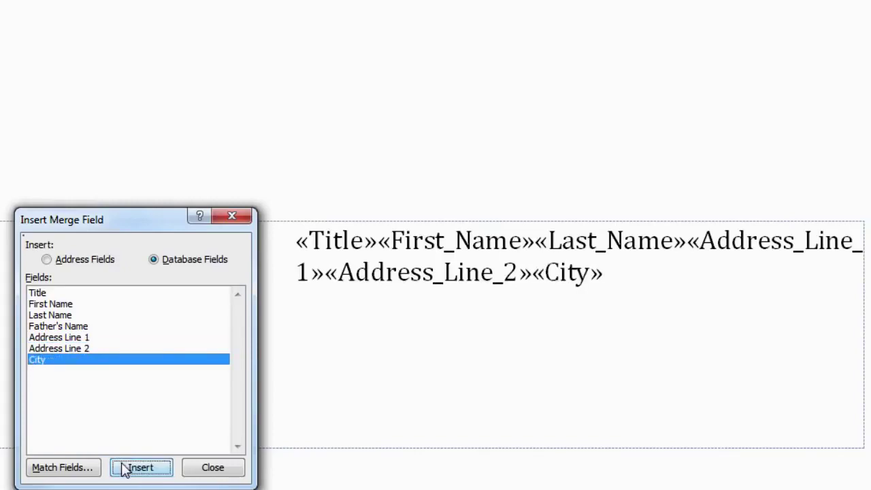
left_click(217, 472)
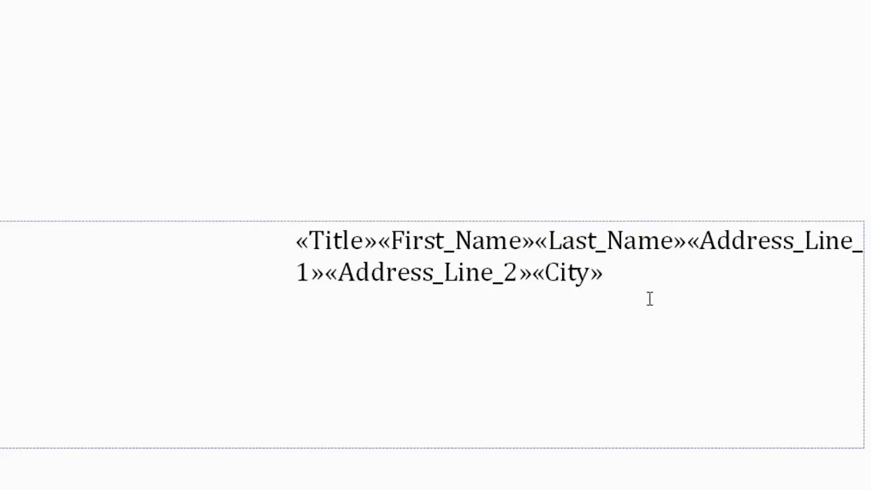
Put Address_Line_1, Address_Line_2 and City on separate lines and space out the name fields.
left_click(687, 242)
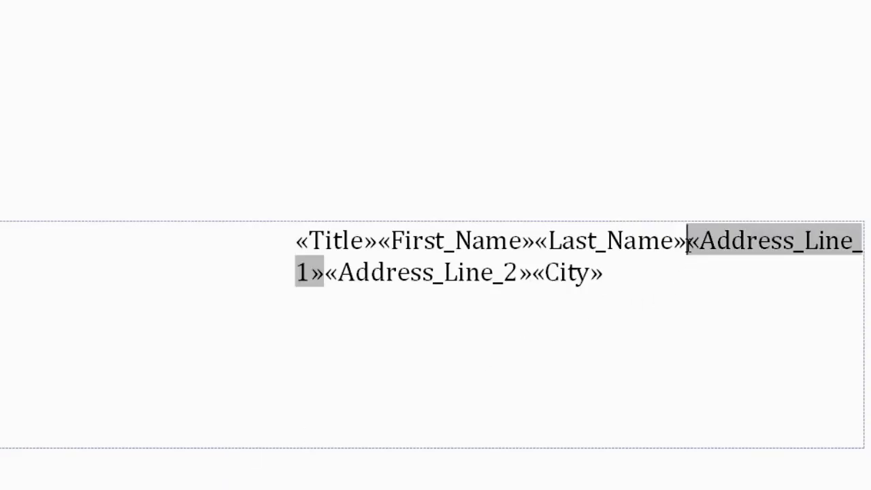
key("Return")
left_click(505, 272)
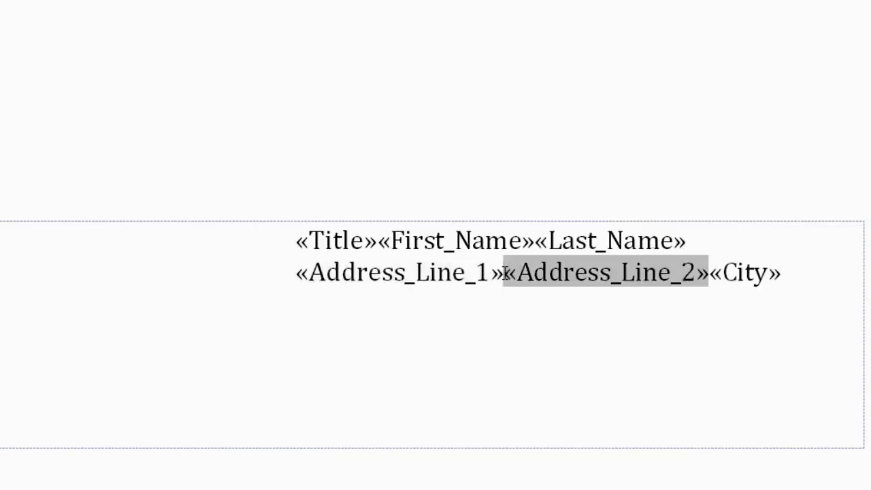
key("Return")
left_click(504, 305)
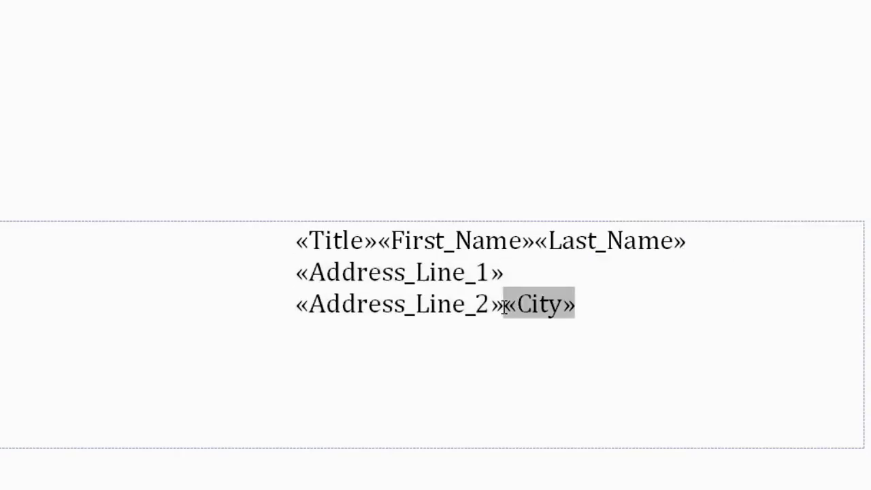
key("Return")
left_click(381, 241)
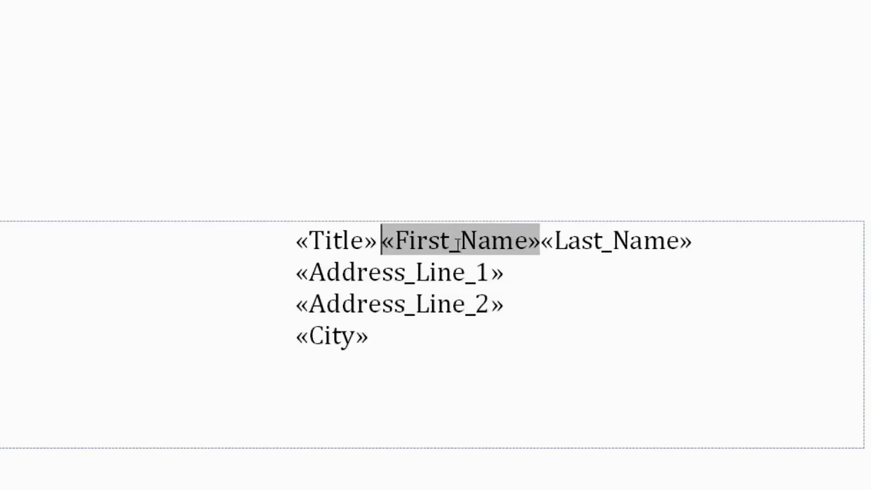
left_click(542, 241)
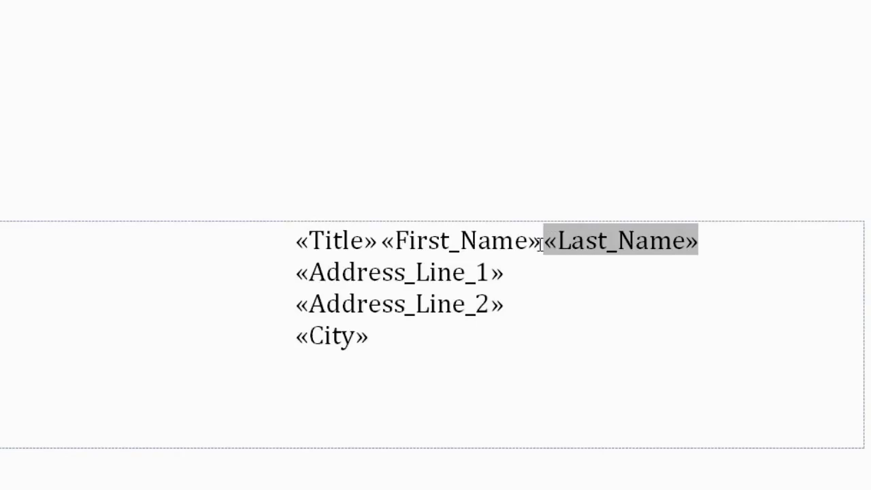
left_click(558, 276)
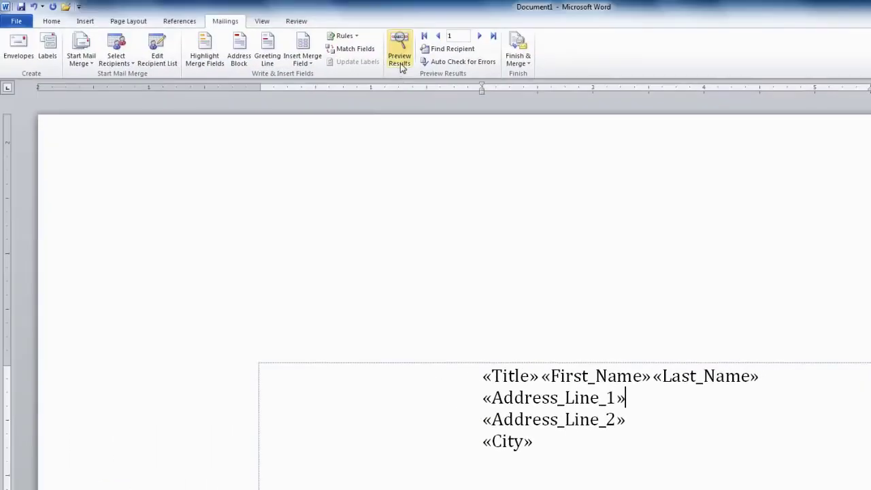
Preview the envelope with real recipient data, advancing three records to record 4.
left_click(401, 68)
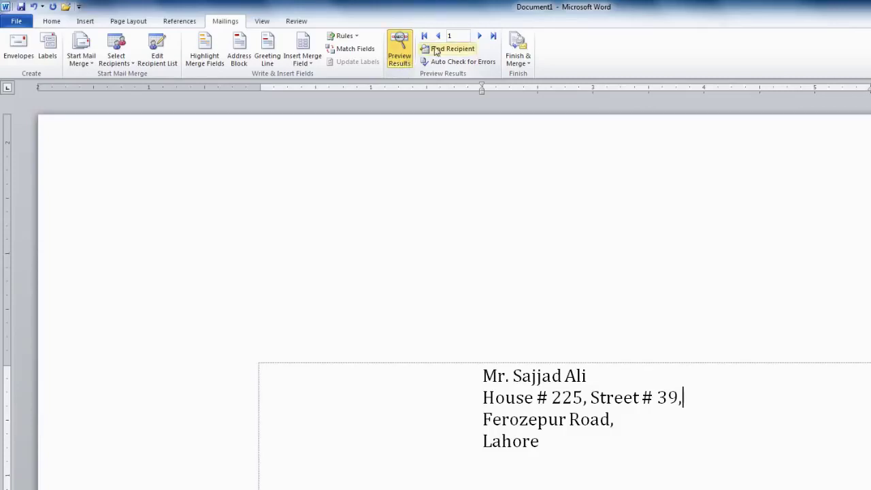
left_click(480, 37)
left_click(479, 36)
left_click(480, 37)
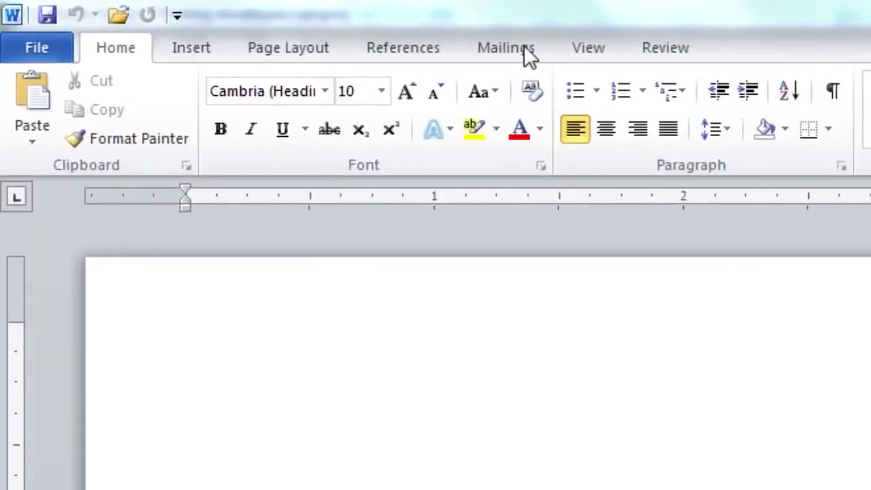
Send all merged envelope records to the printer with Finish & Merge > Print Documents.
left_click(528, 56)
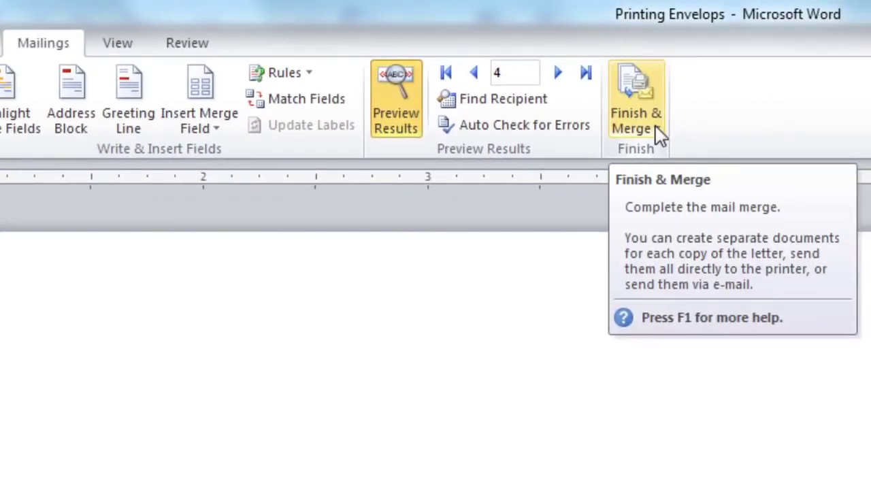
left_click(657, 131)
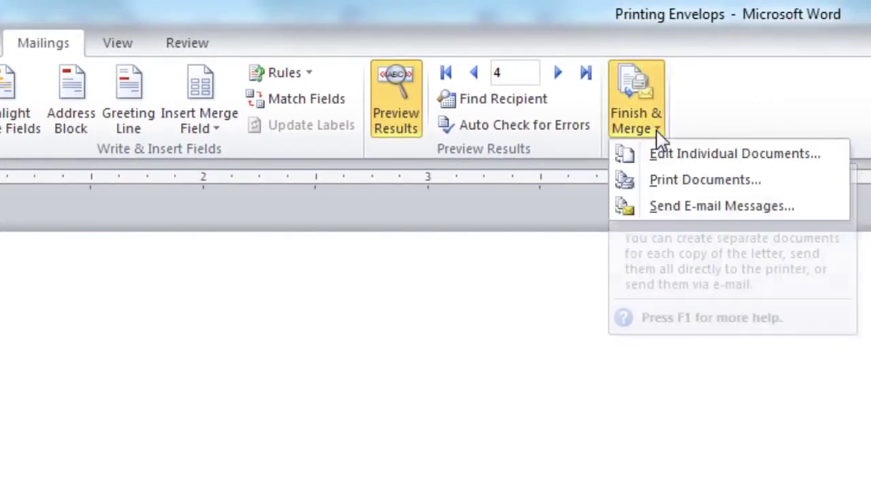
left_click(689, 185)
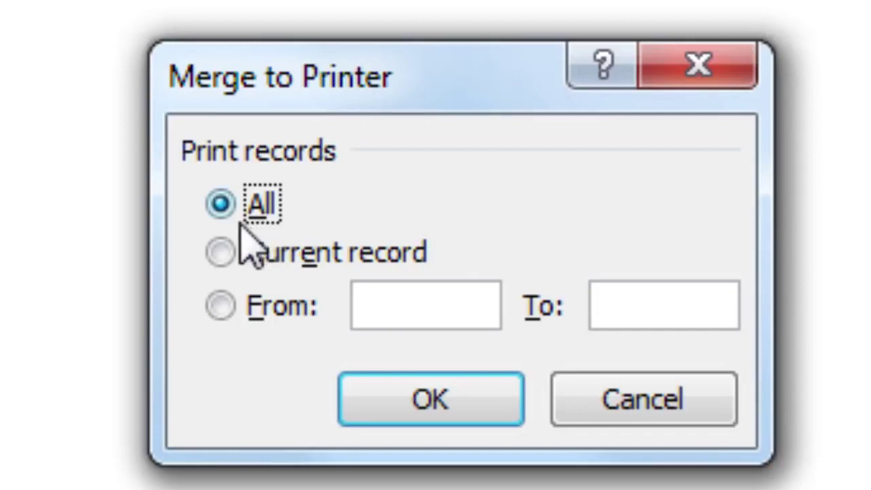
left_click(471, 402)
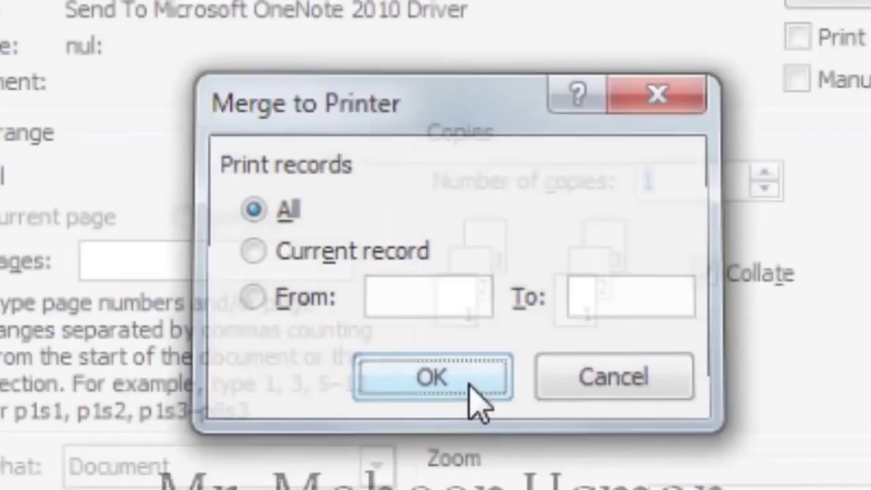